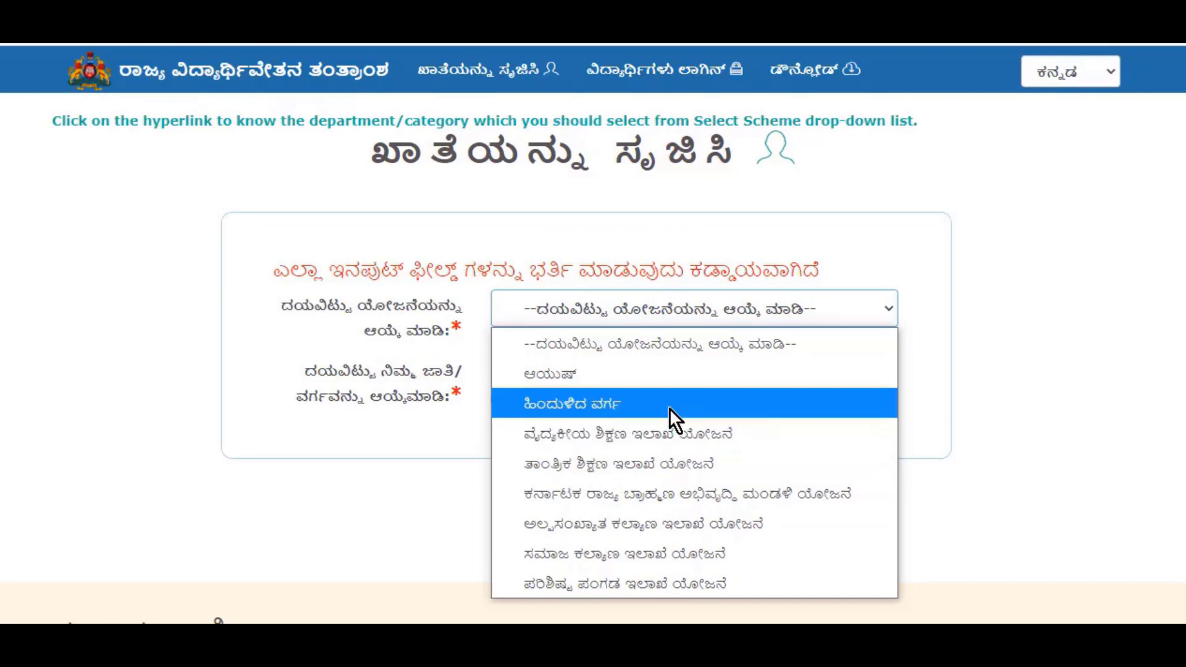
Step: Choose the ಹಿಂದುಳಿದ ವರ್ಗ scheme and the Backward Classes Category
{"action": "left_click", "coordinate": [670, 409]}
{"action": "scroll", "coordinate": [1018, 306], "scroll_direction": "down", "scroll_amount": 2}
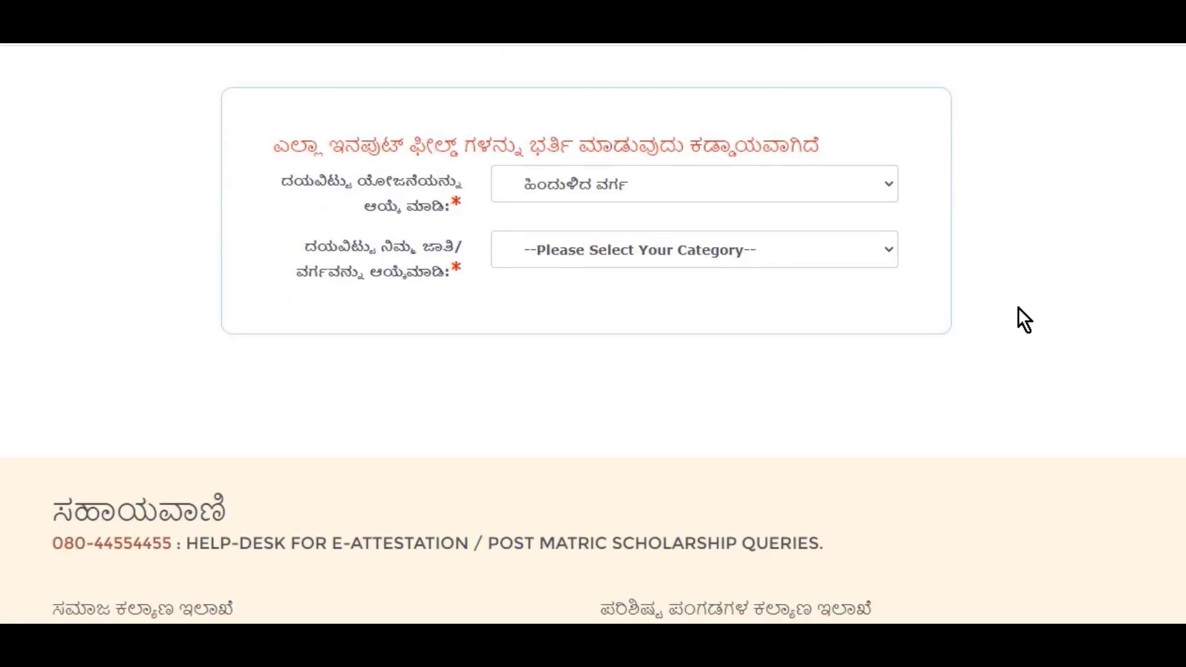
{"action": "left_click", "coordinate": [725, 255]}
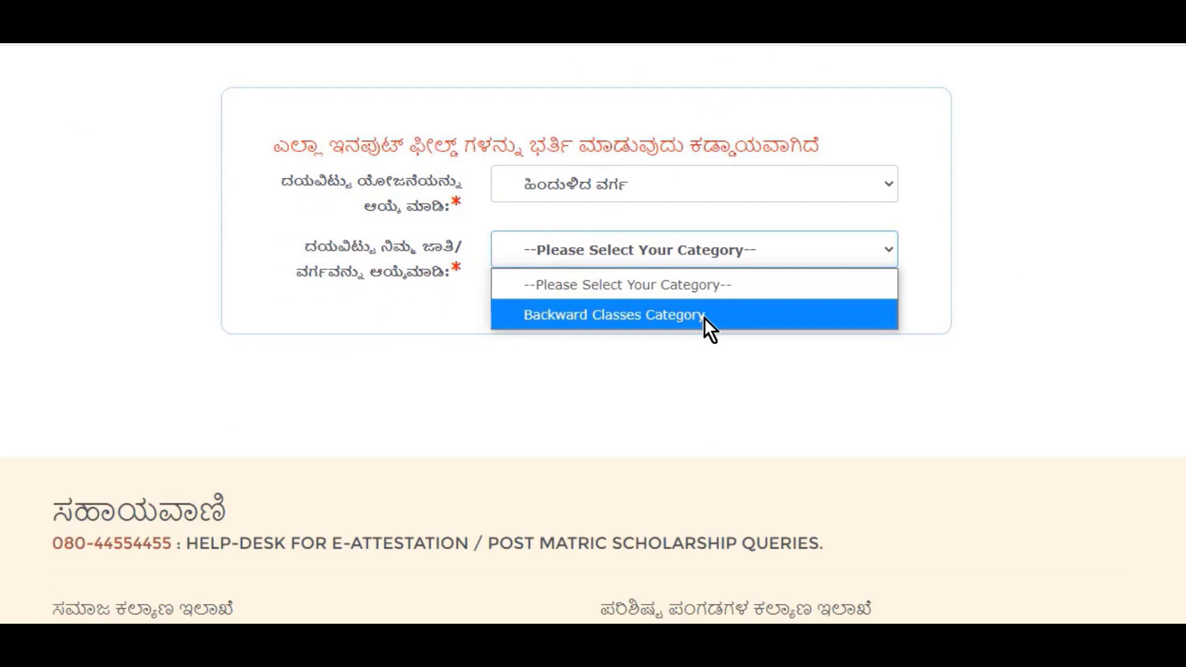
{"action": "left_click", "coordinate": [704, 318]}
{"action": "scroll", "coordinate": [705, 317], "scroll_direction": "down", "scroll_amount": 3}
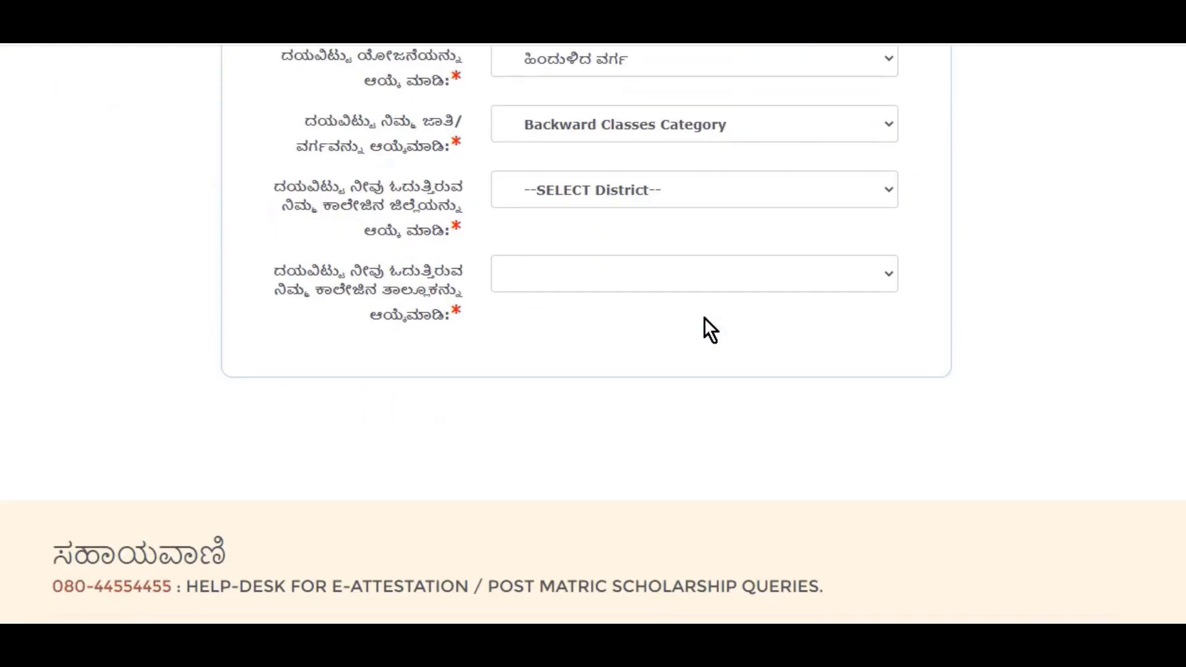
Step: Set the college district to UTTARA KANNADA
{"action": "left_click", "coordinate": [587, 189]}
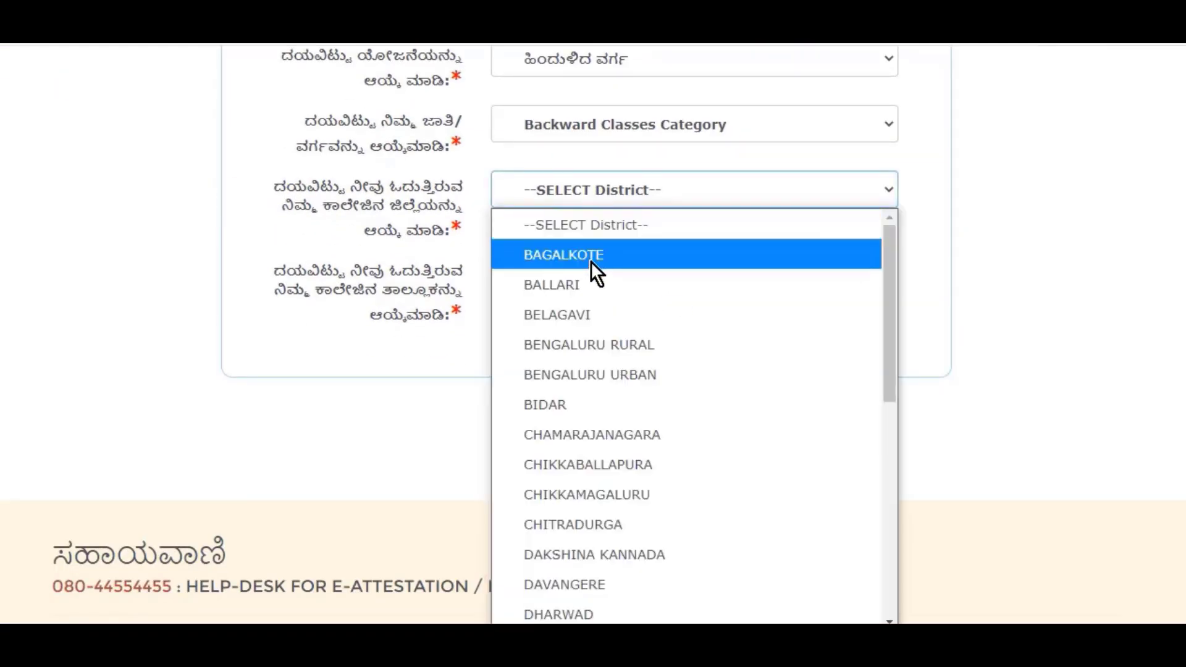
{"action": "scroll", "coordinate": [598, 380], "scroll_direction": "down", "scroll_amount": 3}
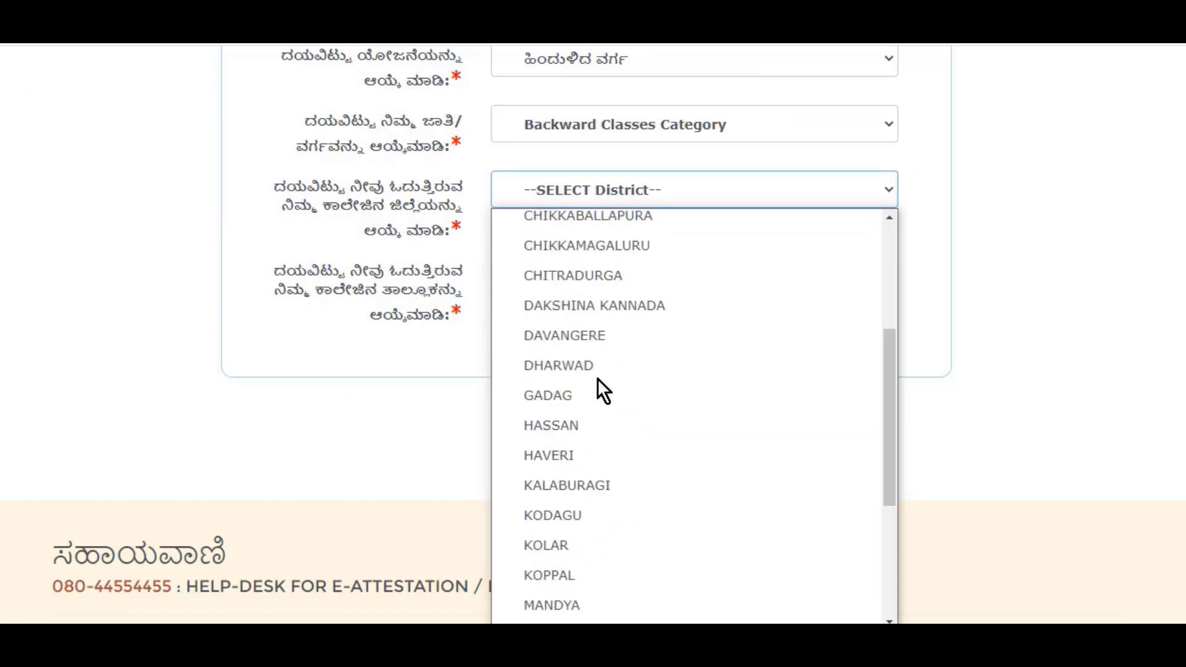
{"action": "scroll", "coordinate": [602, 531], "scroll_direction": "down", "scroll_amount": 4}
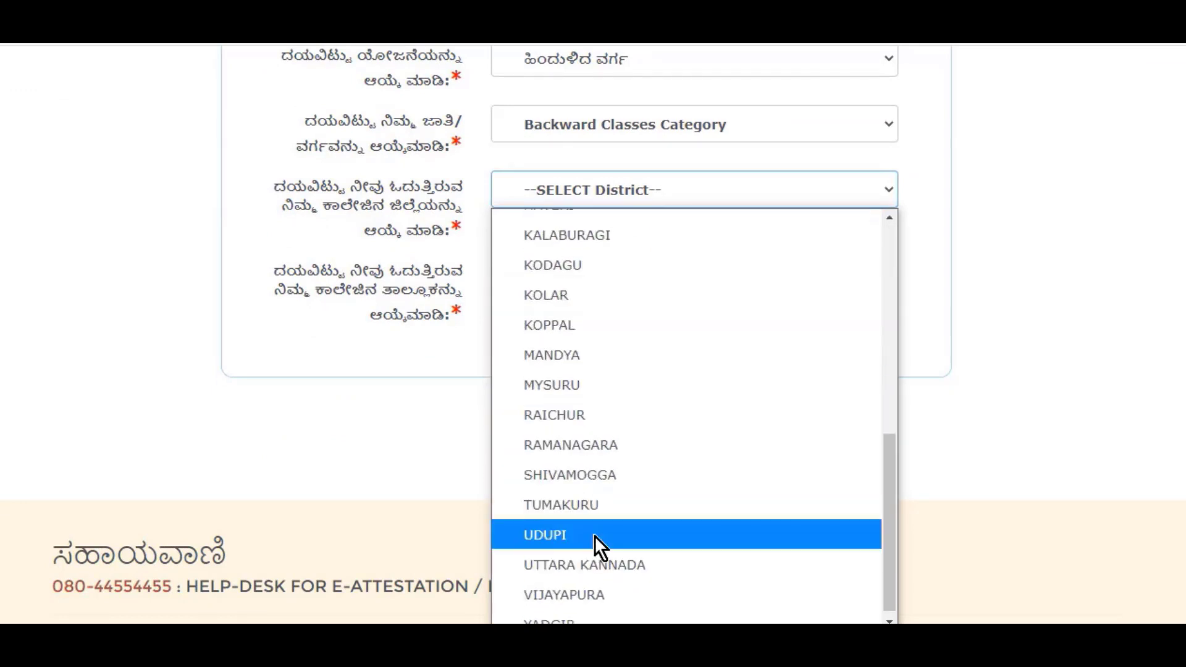
{"action": "left_click", "coordinate": [604, 565]}
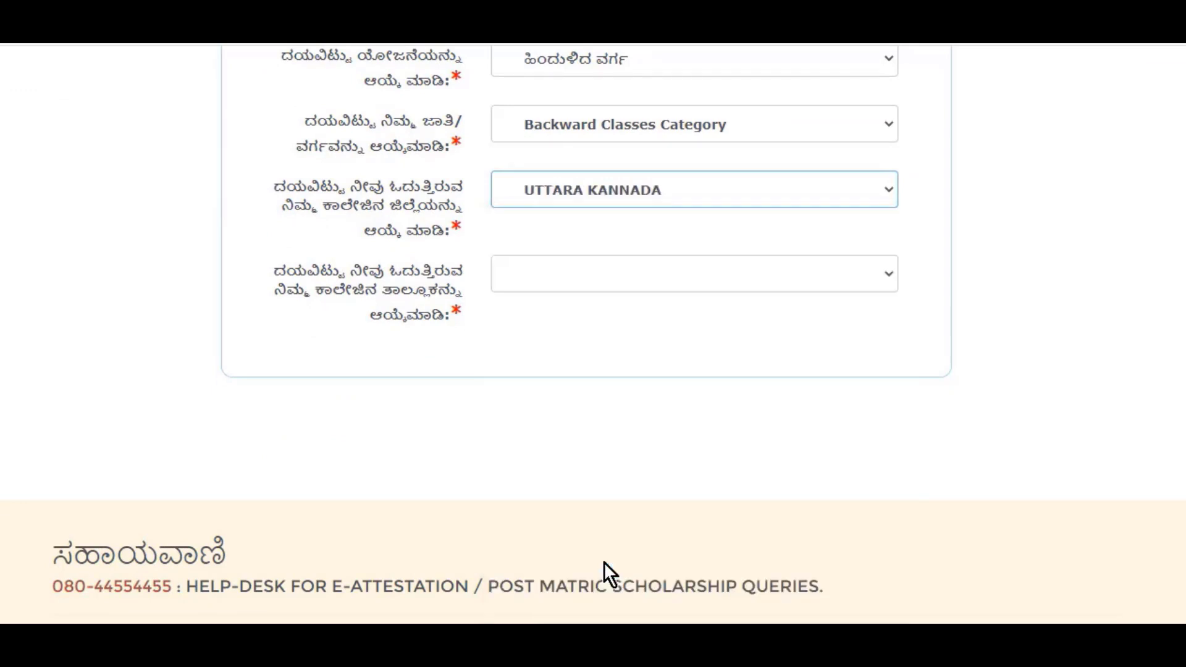
{"action": "scroll", "coordinate": [608, 273], "scroll_direction": "up", "scroll_amount": 4}
{"action": "scroll", "coordinate": [765, 341], "scroll_direction": "down", "scroll_amount": 2}
{"action": "scroll", "coordinate": [759, 328], "scroll_direction": "down", "scroll_amount": 2}
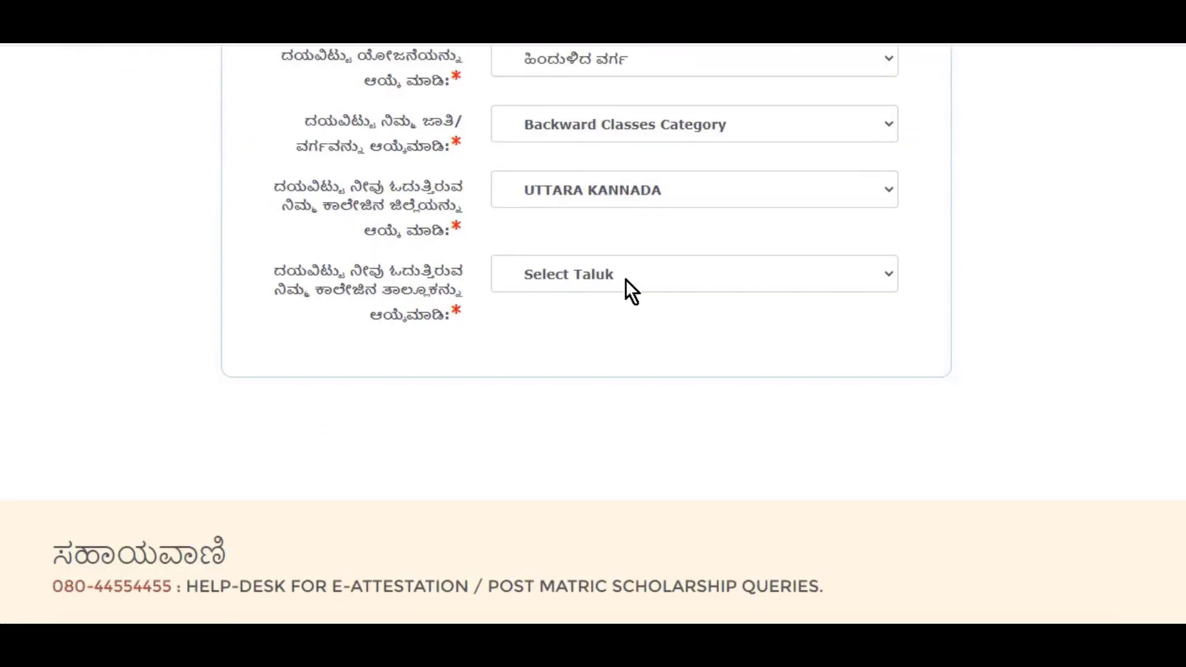
Step: Set the college taluk to Karwar
{"action": "left_click", "coordinate": [625, 281]}
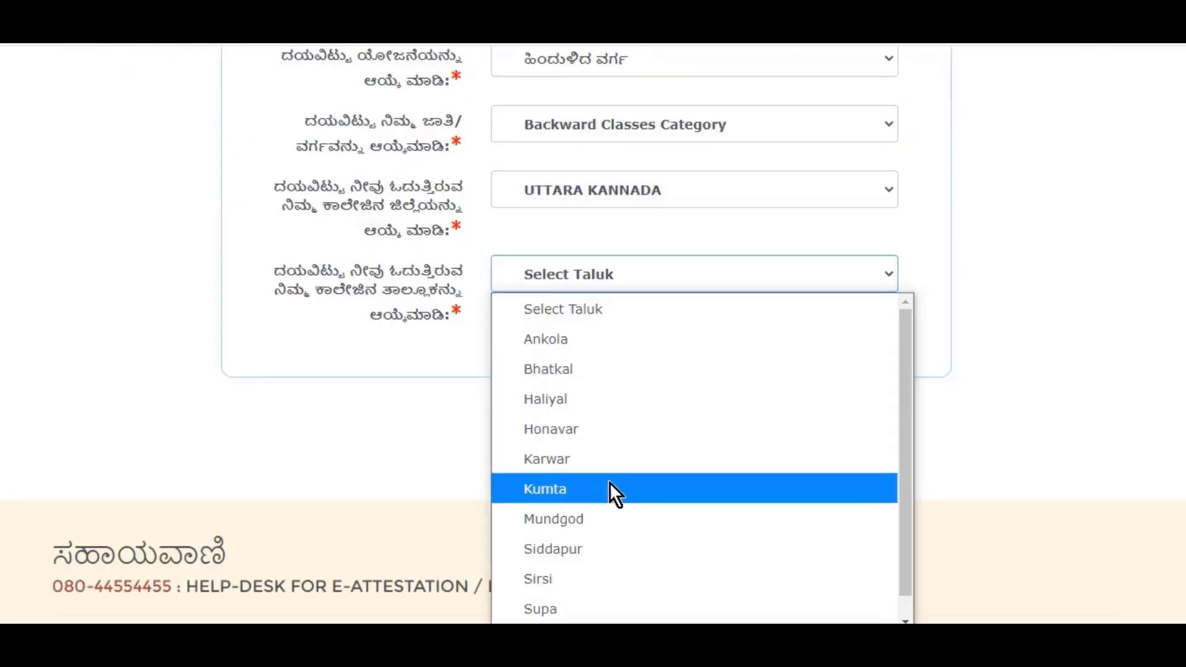
{"action": "scroll", "coordinate": [637, 569], "scroll_direction": "down", "scroll_amount": 1}
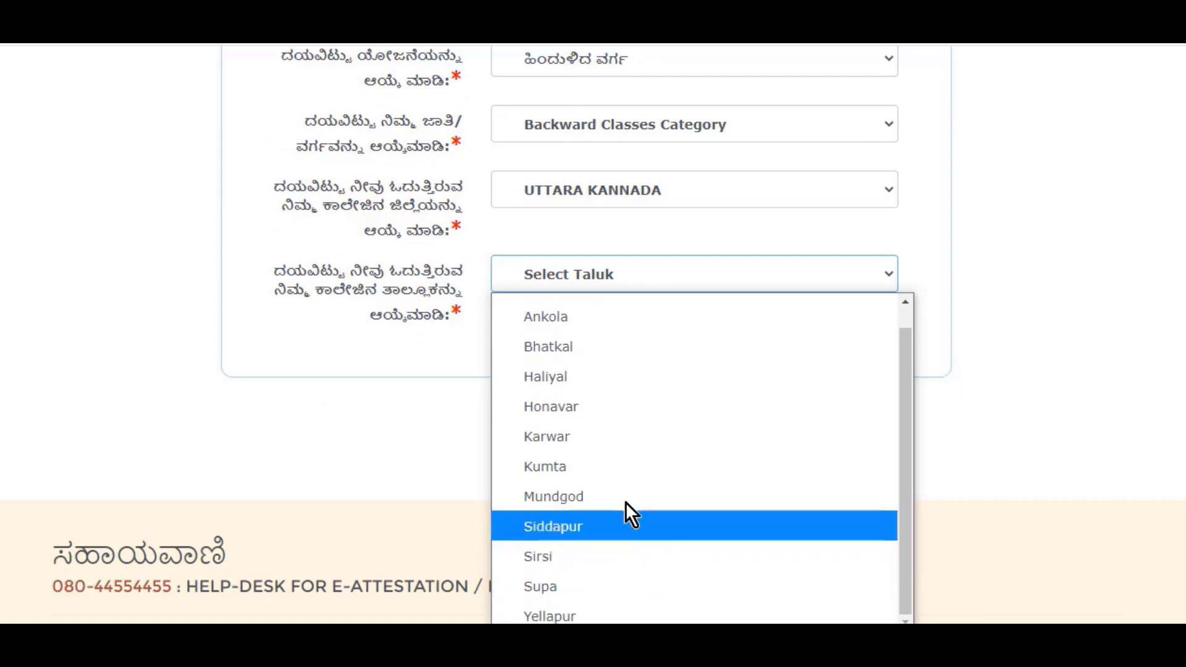
{"action": "scroll", "coordinate": [605, 361], "scroll_direction": "up", "scroll_amount": 1}
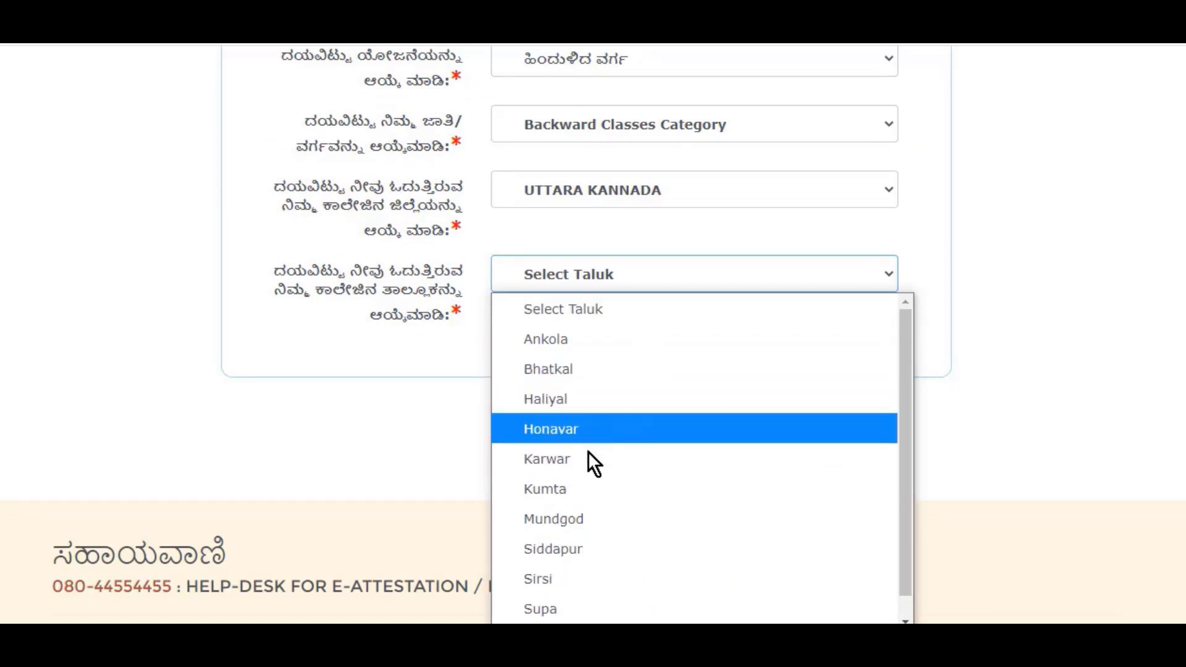
{"action": "left_click", "coordinate": [588, 460]}
{"action": "scroll", "coordinate": [921, 313], "scroll_direction": "up", "scroll_amount": 4}
{"action": "scroll", "coordinate": [921, 313], "scroll_direction": "down", "scroll_amount": 4}
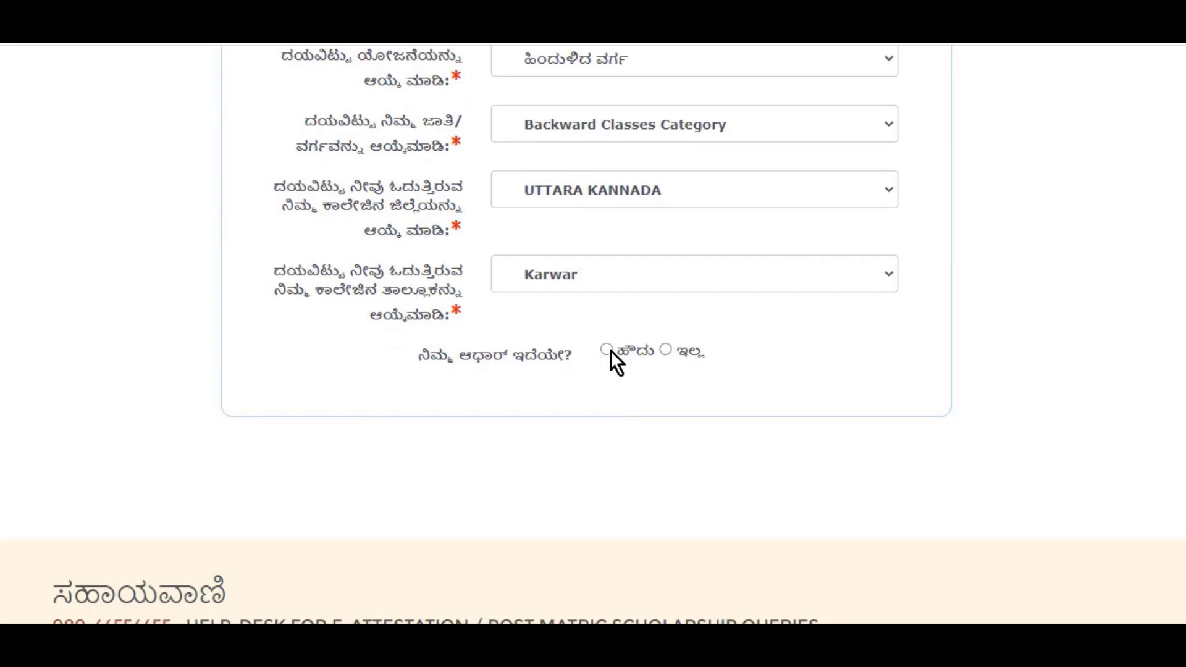
Step: Answer ಹೌದು for having an Aadhaar and set the gender to ಪುರುಷ (male)
{"action": "left_click", "coordinate": [608, 350]}
{"action": "scroll", "coordinate": [1001, 362], "scroll_direction": "down", "scroll_amount": 2}
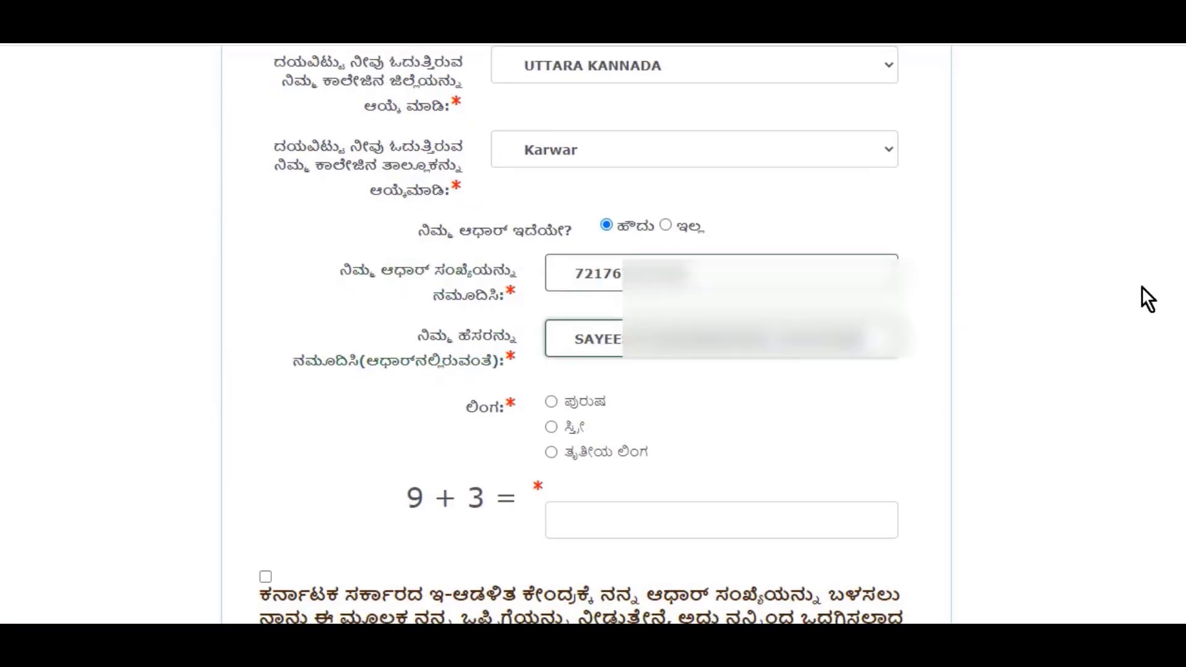
{"action": "scroll", "coordinate": [1137, 289], "scroll_direction": "down", "scroll_amount": 2}
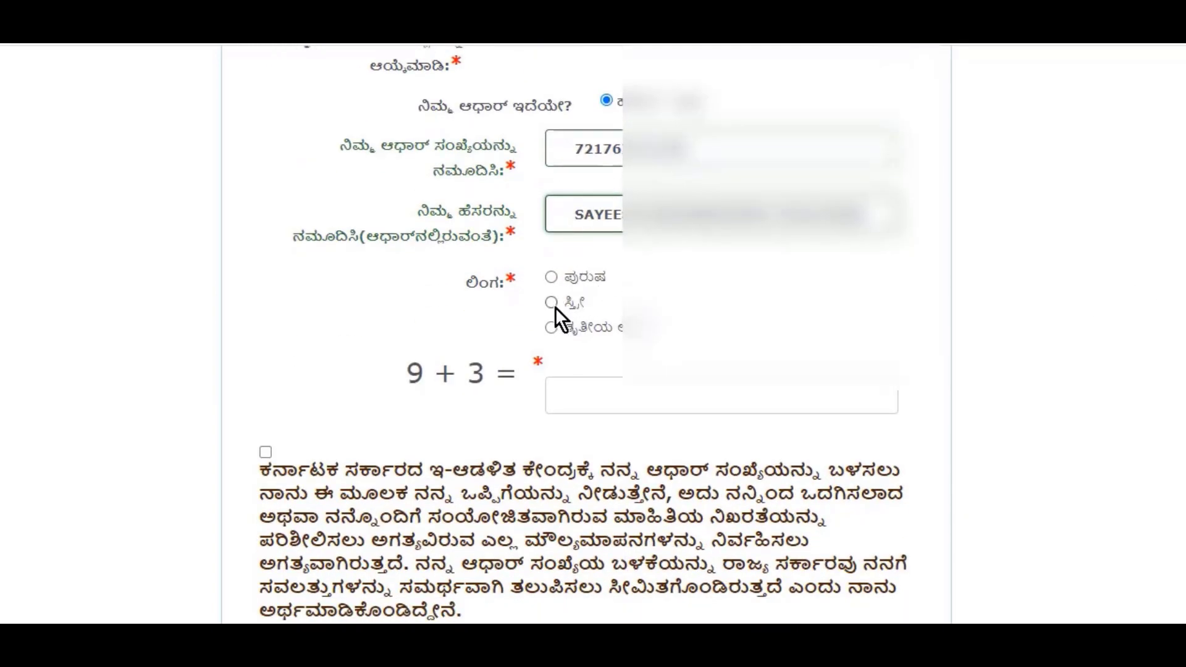
{"action": "left_click", "coordinate": [553, 278]}
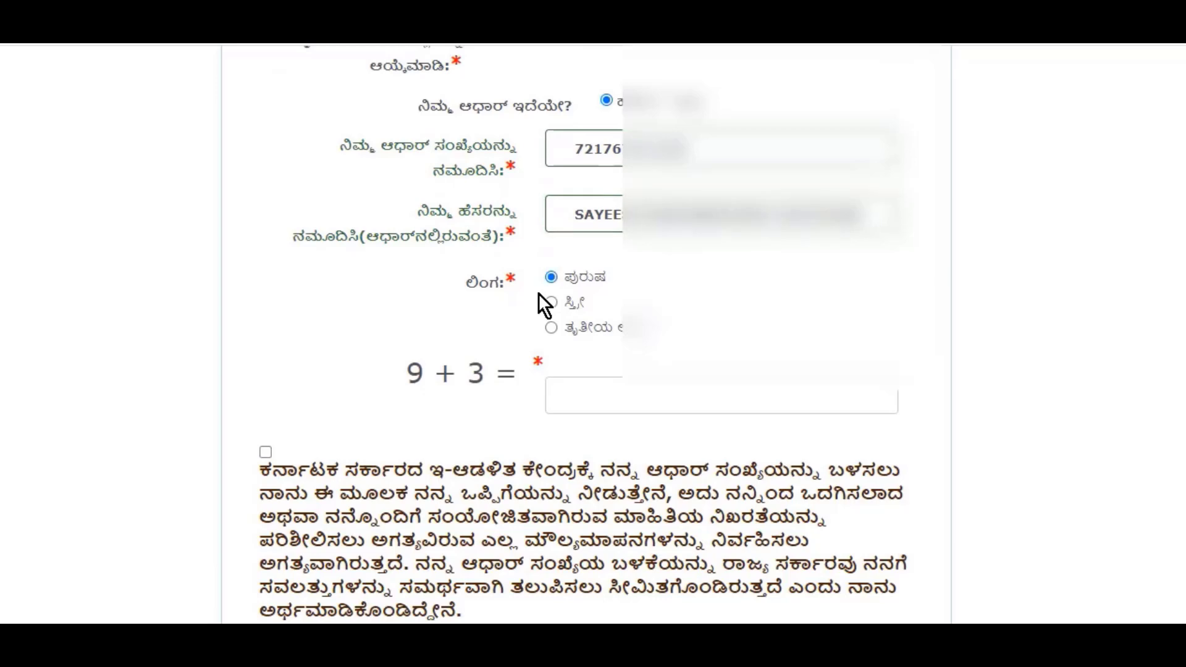
Step: Answer the 9 + 3 captcha with 12 and tick the Aadhaar consent box
{"action": "left_click", "coordinate": [580, 400]}
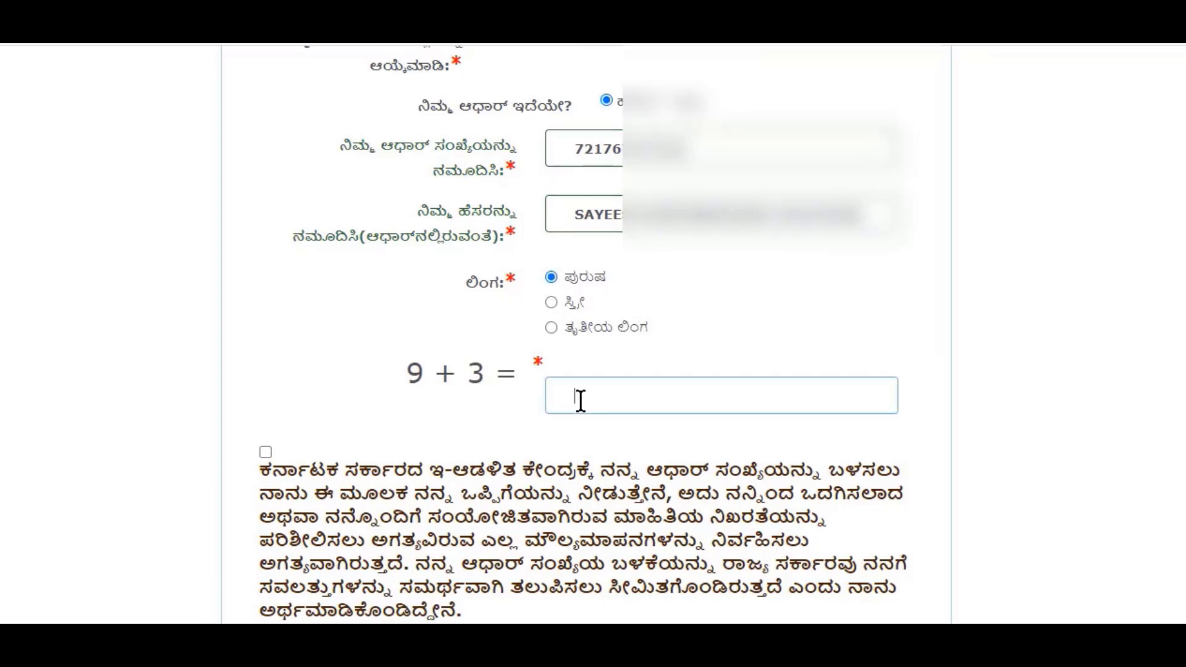
{"action": "type", "text": "12"}
{"action": "scroll", "coordinate": [717, 383], "scroll_direction": "down", "scroll_amount": 2}
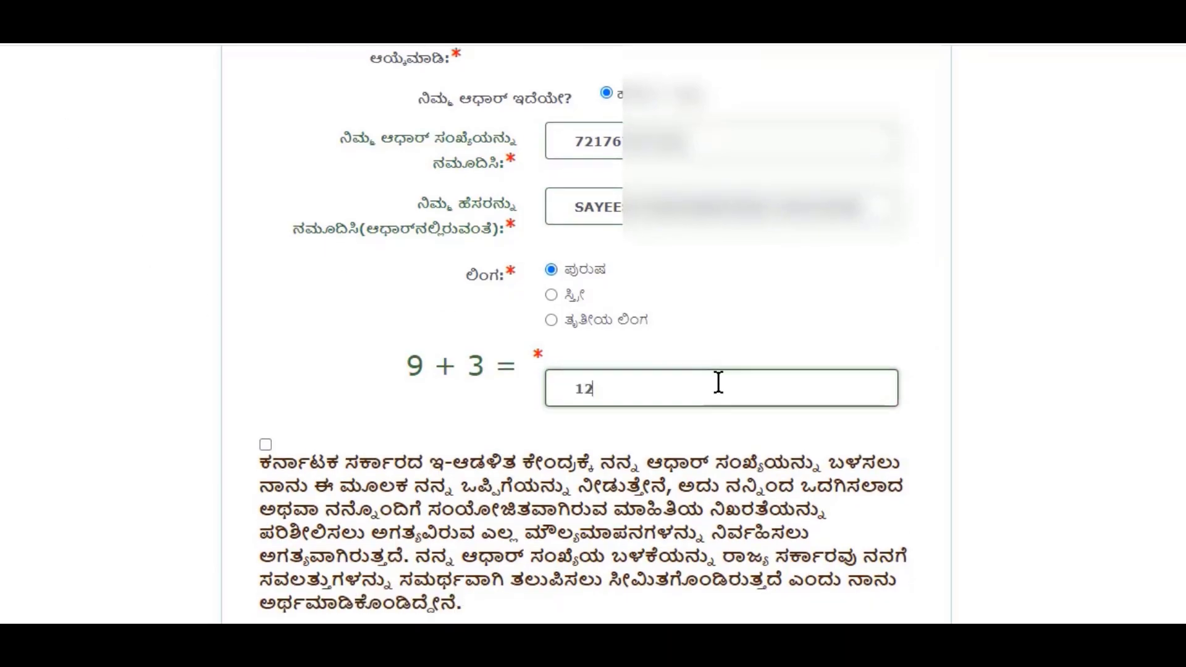
{"action": "left_click", "coordinate": [266, 329]}
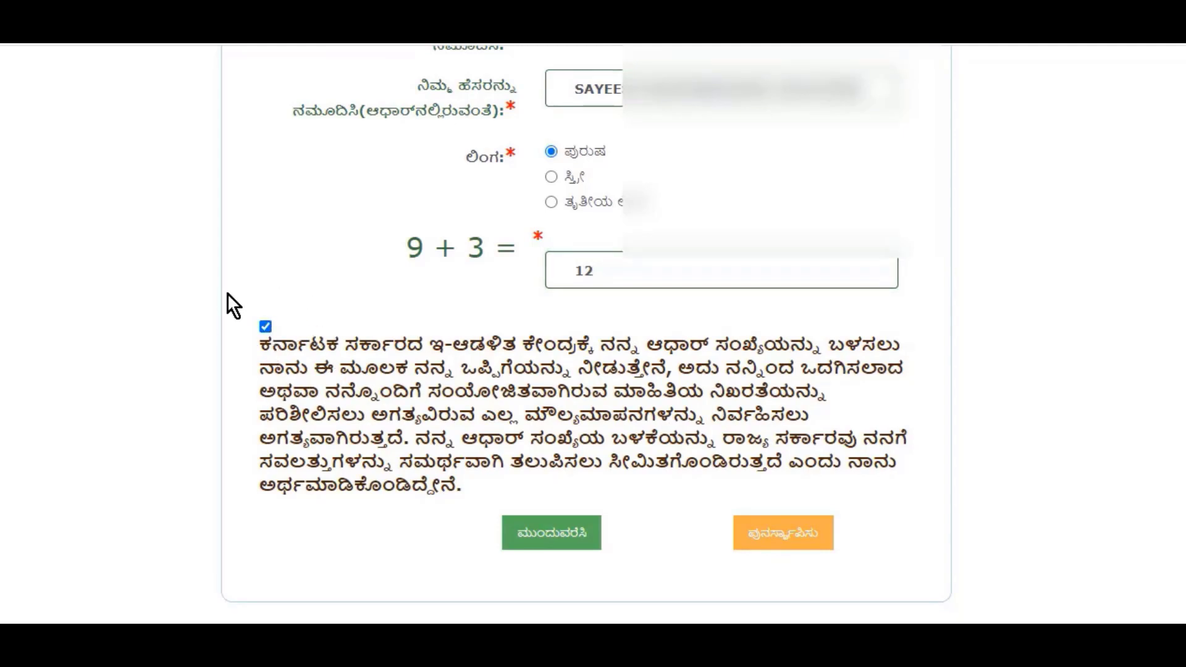
Step: Continue to Contact Details and fill in the student's e-mail ID and mobile number
{"action": "left_click", "coordinate": [551, 543]}
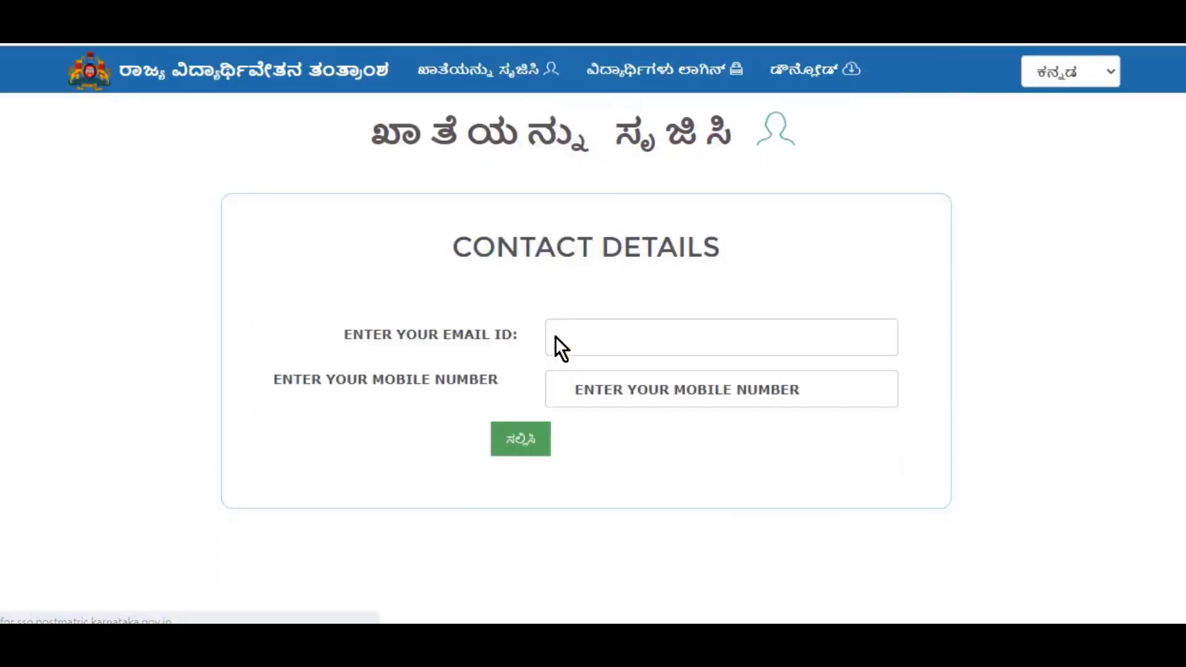
{"action": "left_click", "coordinate": [576, 334]}
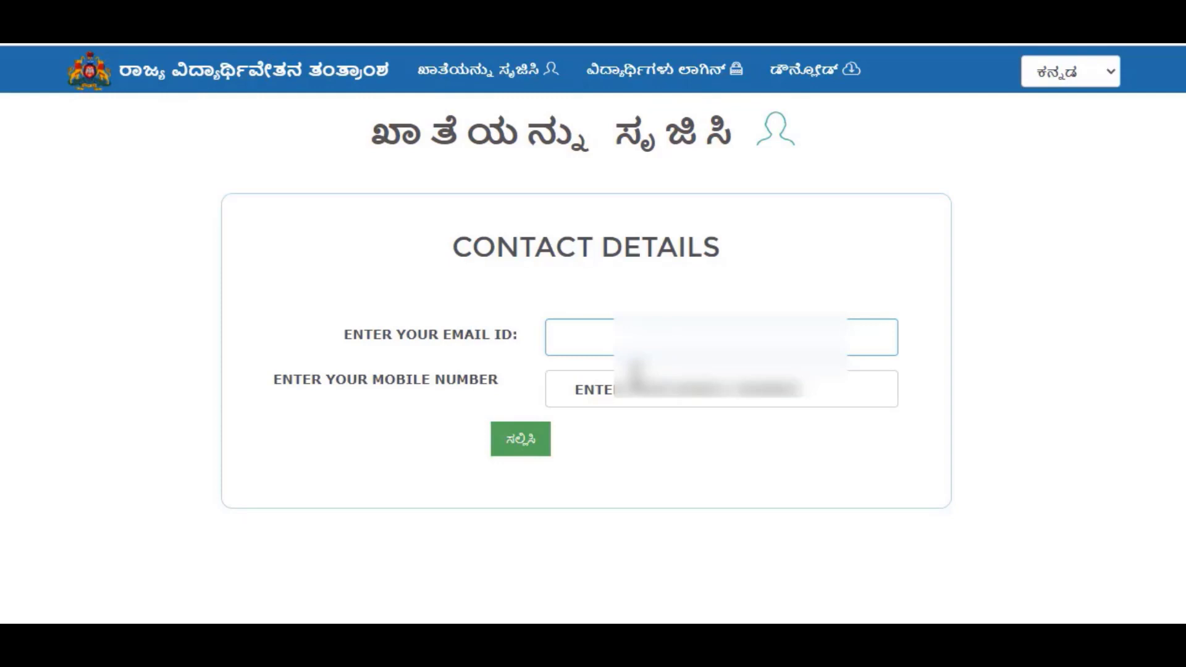
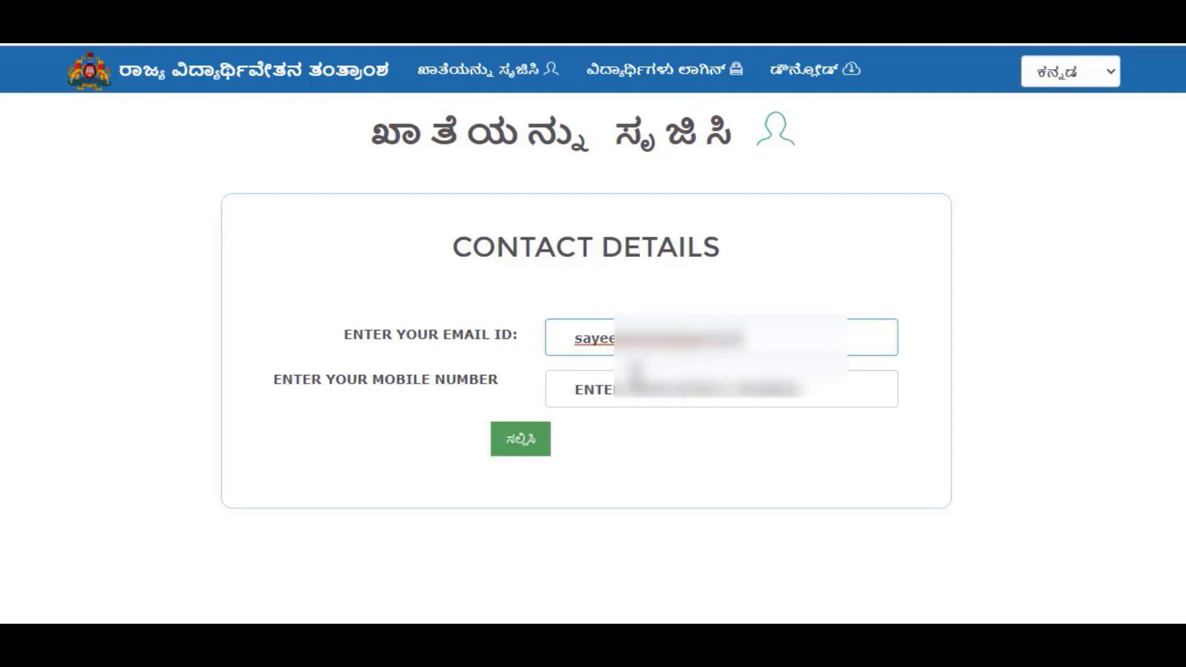
{"action": "type", "text": "gmail.com"}
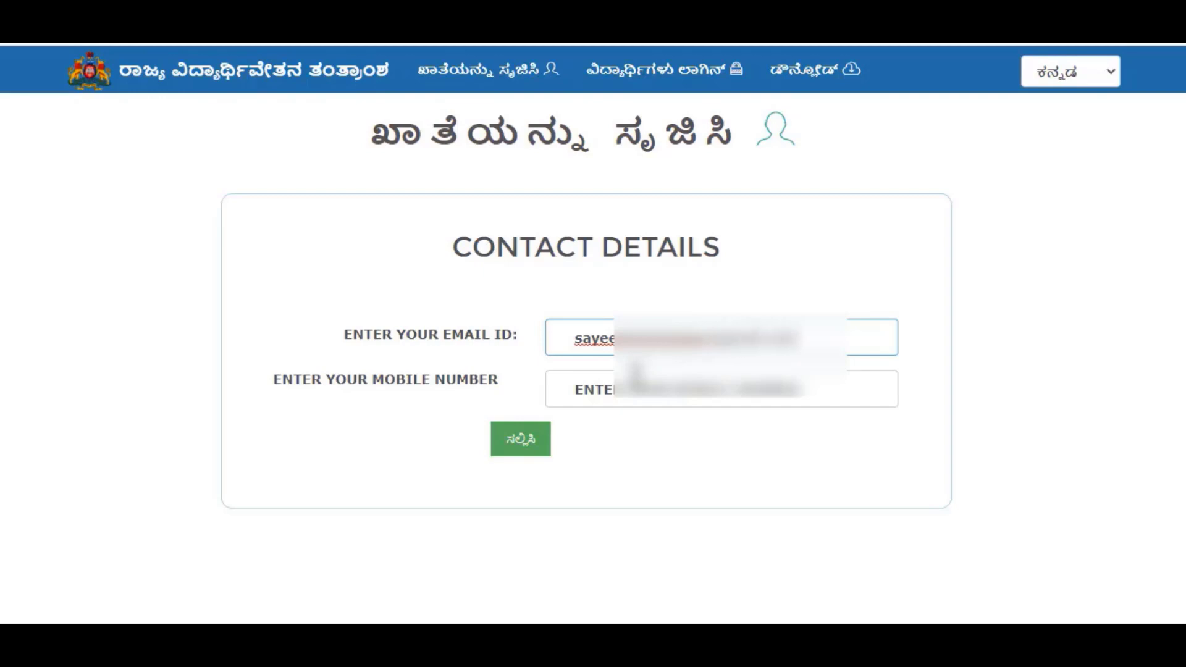
{"action": "left_click", "coordinate": [634, 377]}
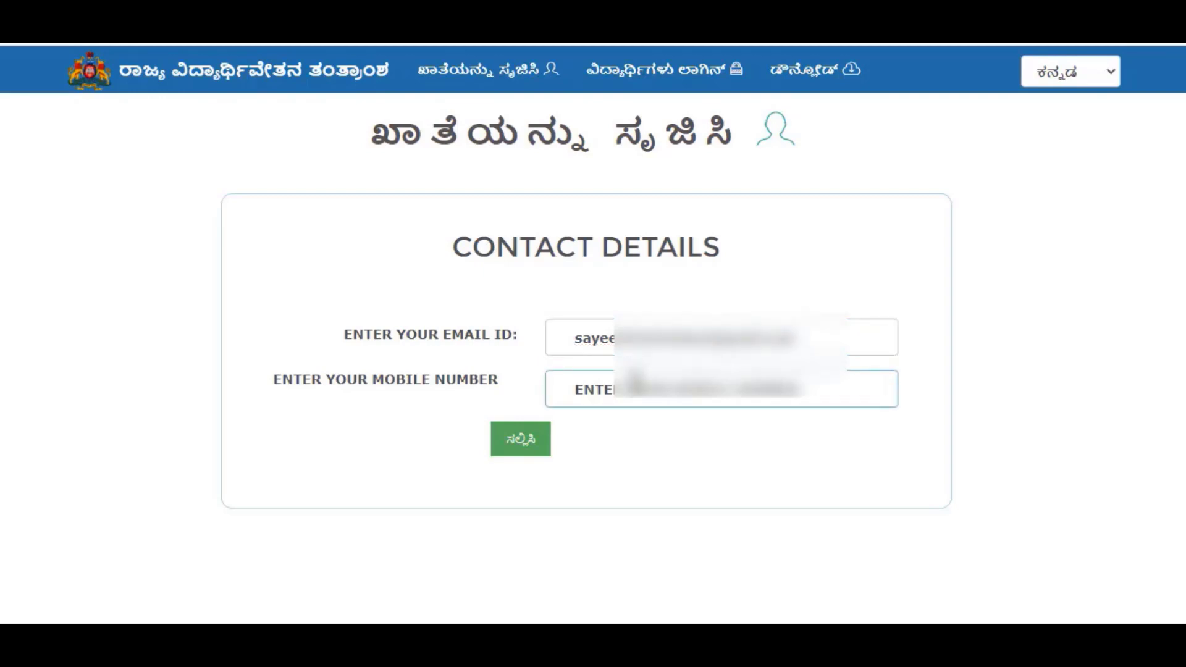
{"action": "type", "text": "8050"}
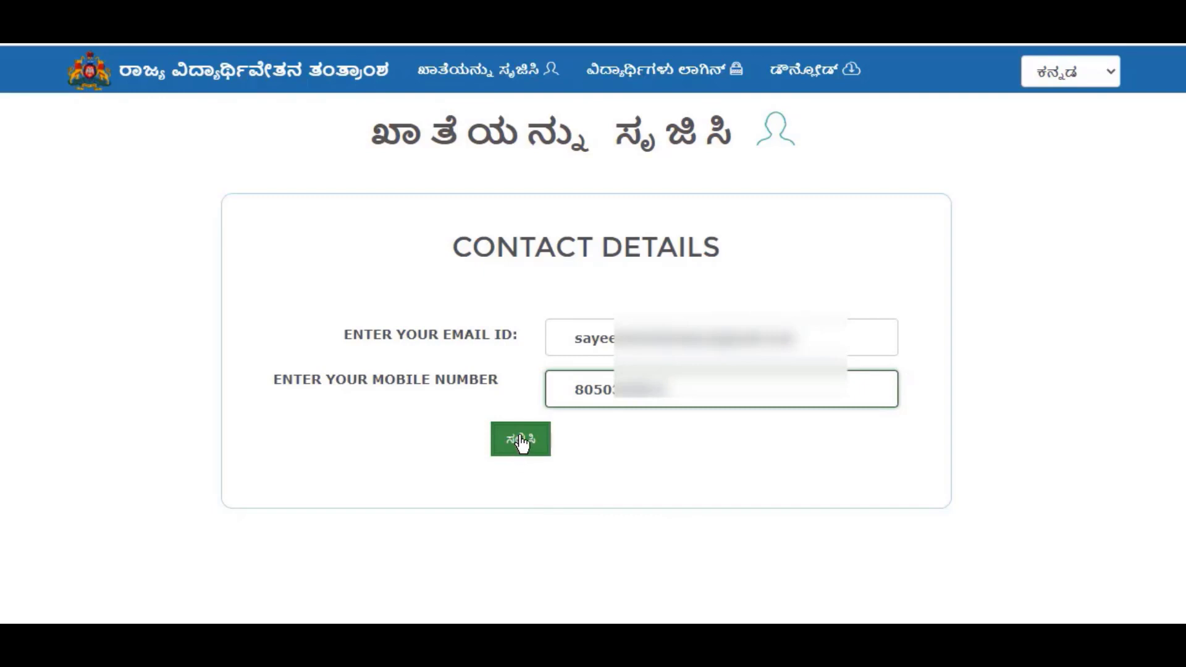
Step: Request the OTP, enter the received verification code and submit it with ಸಲ್ಲಿಸಿ
{"action": "left_click", "coordinate": [517, 443]}
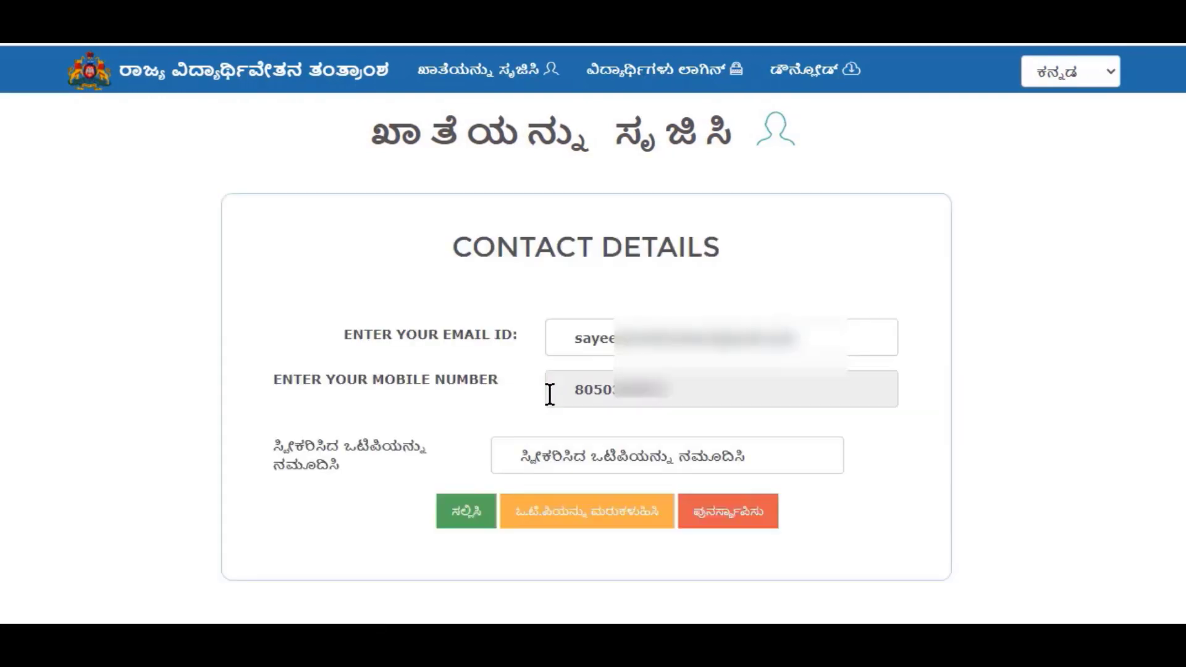
{"action": "left_click", "coordinate": [604, 453]}
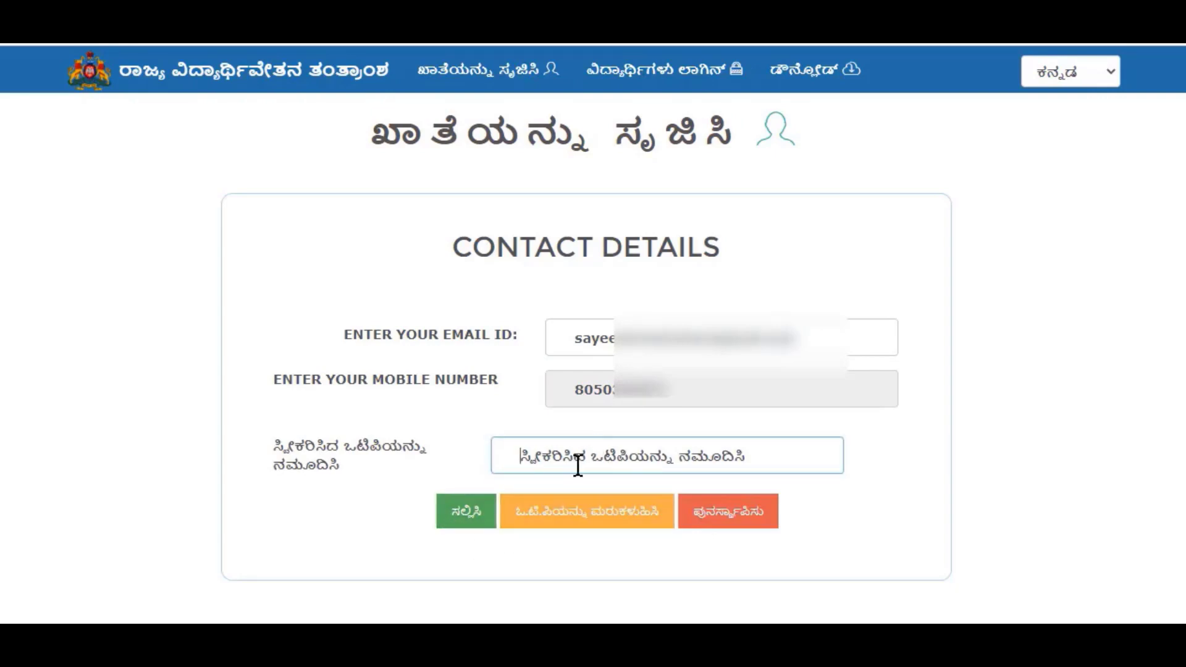
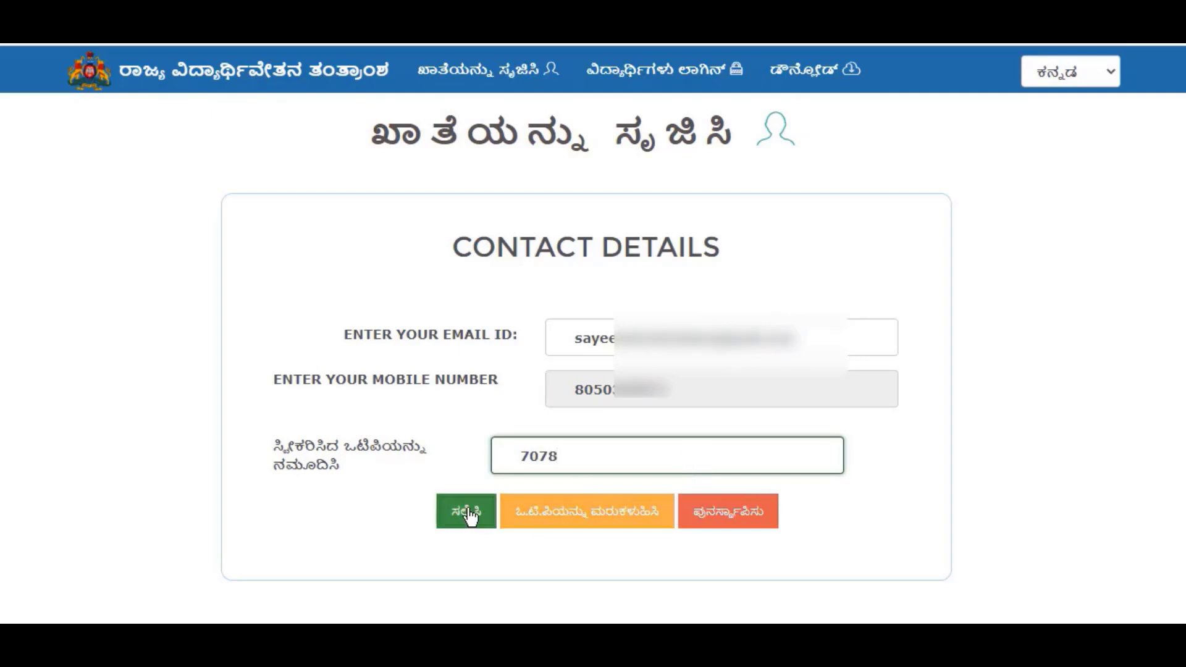
{"action": "left_click", "coordinate": [468, 515]}
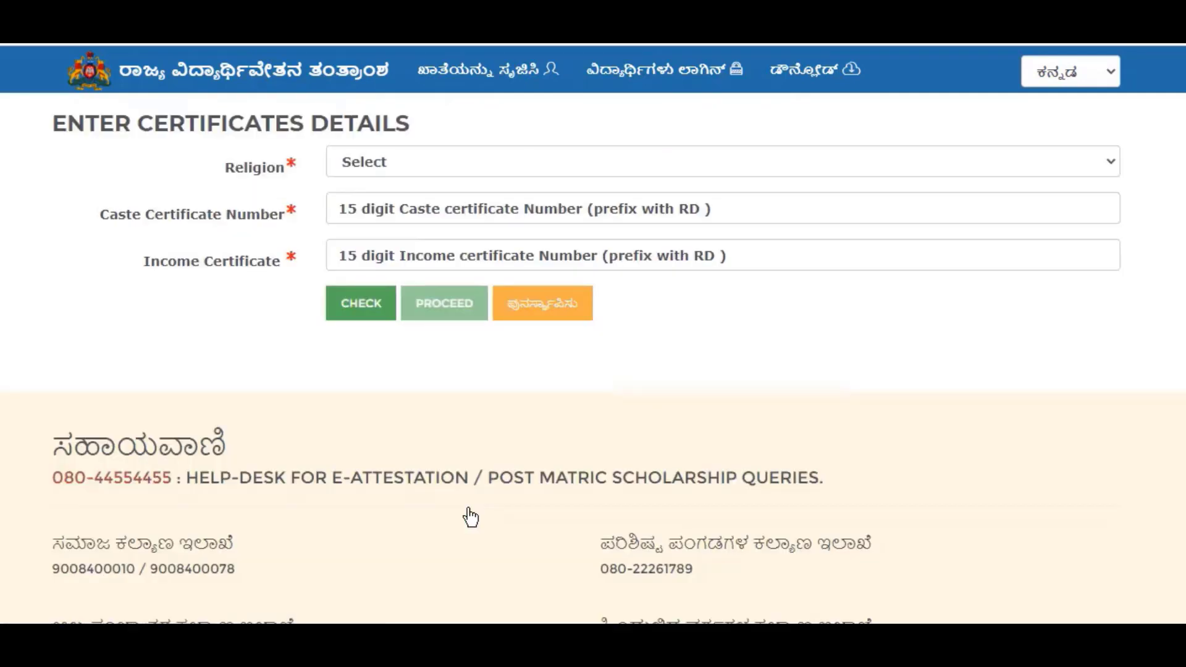
Step: Set Religion to HINDU and choose the IIA/IIIA backward-classes category
{"action": "left_click", "coordinate": [432, 162]}
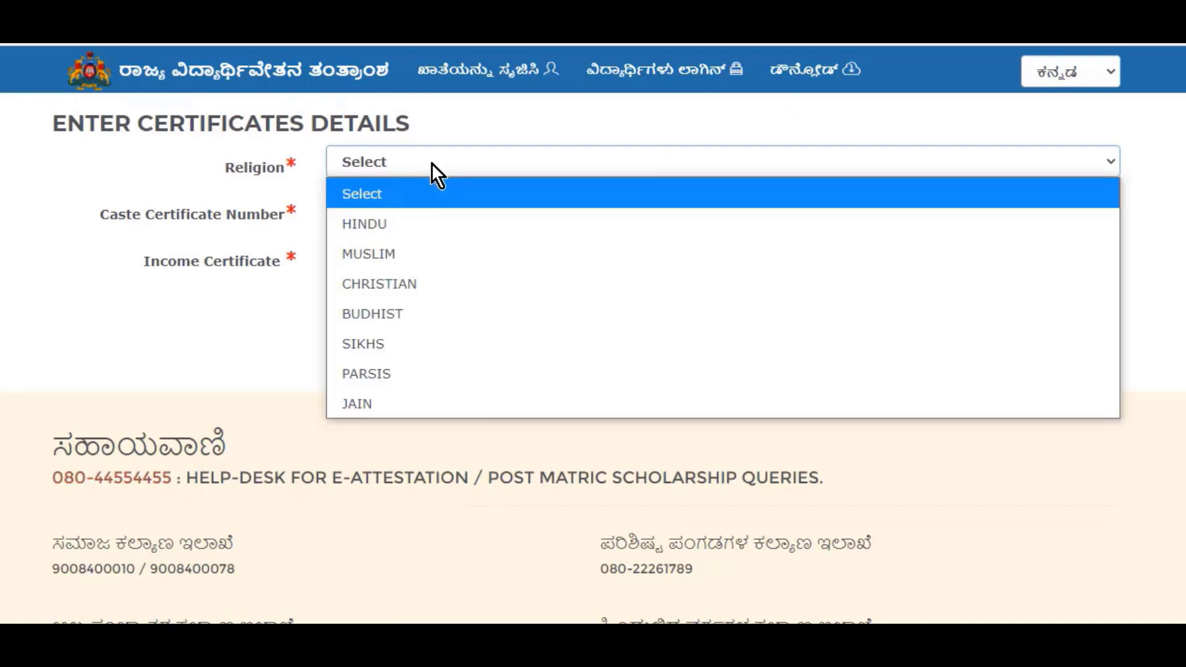
{"action": "left_click", "coordinate": [420, 228]}
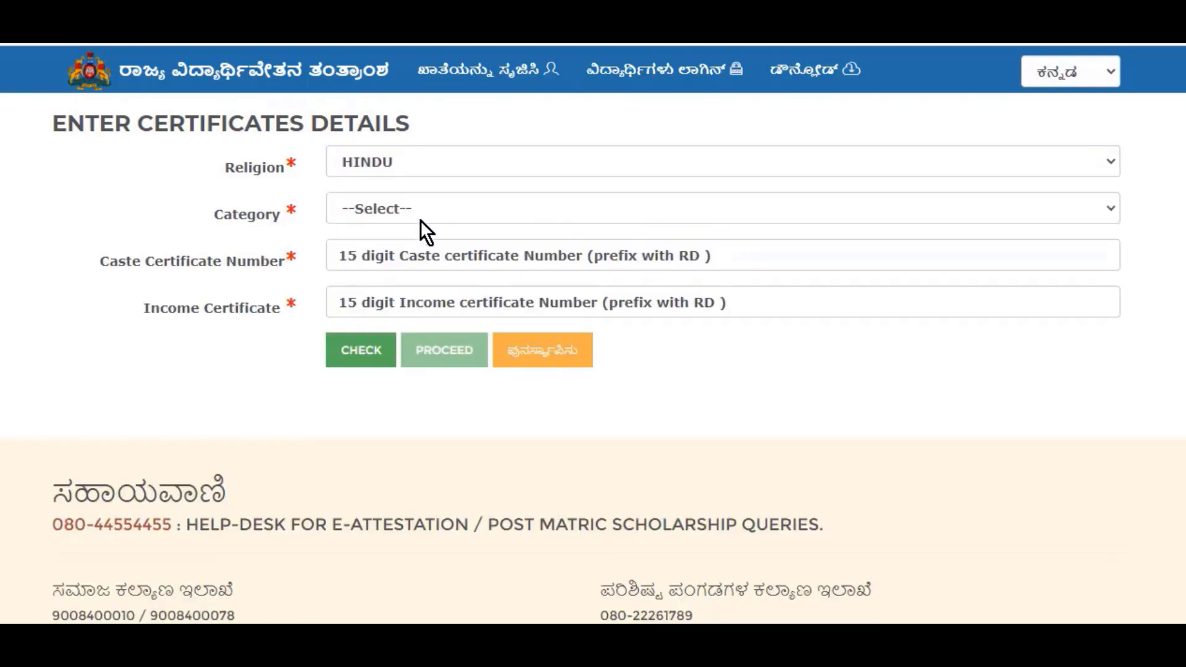
{"action": "left_click", "coordinate": [420, 208]}
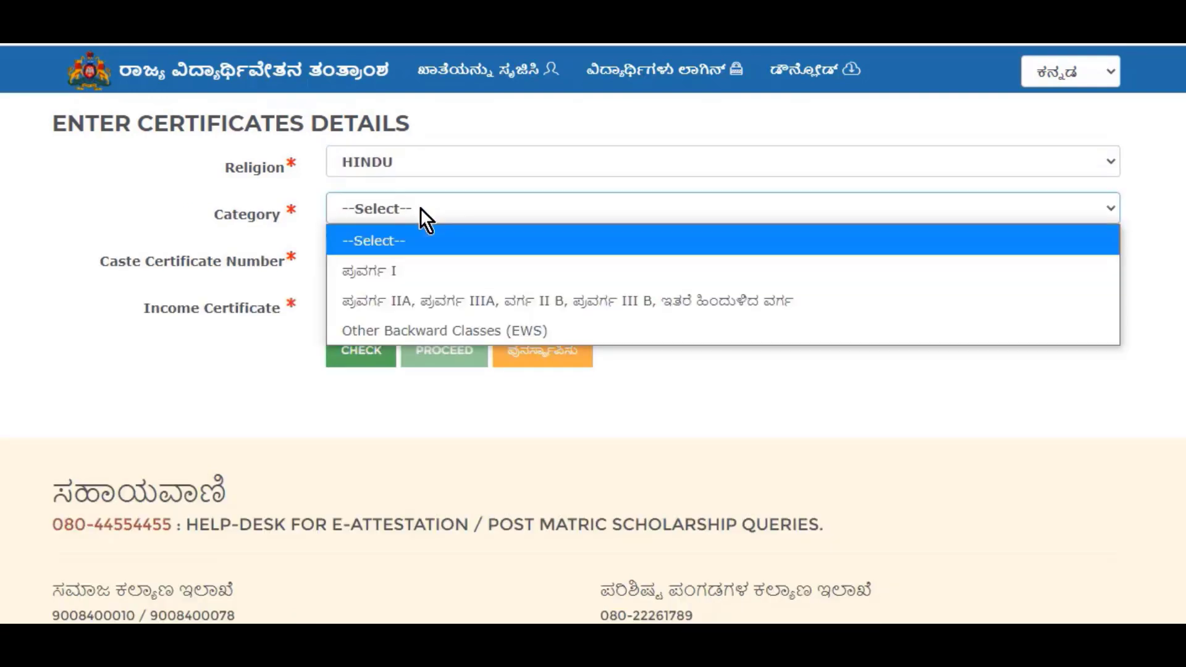
{"action": "left_click", "coordinate": [425, 302]}
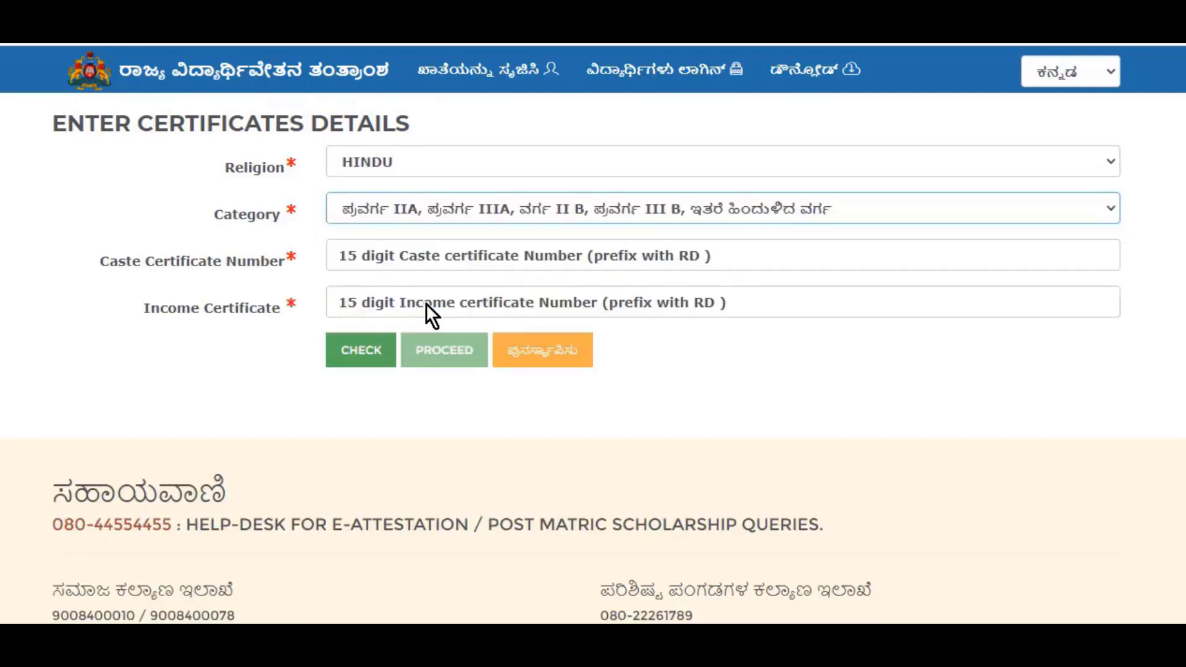
{"action": "left_click", "coordinate": [389, 168]}
{"action": "left_click", "coordinate": [386, 224]}
{"action": "left_click", "coordinate": [386, 208]}
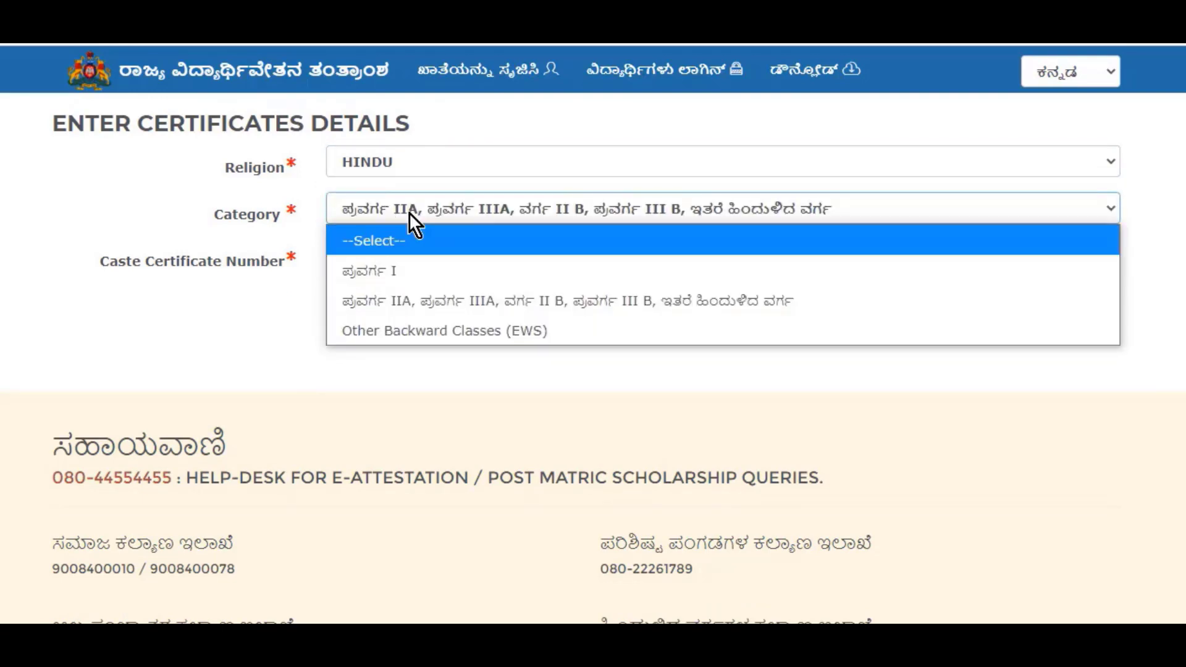
Step: Compare the categories offered for MUSLIM and CHRISTIAN, then set Religion back to HINDU
{"action": "left_click", "coordinate": [410, 163]}
{"action": "left_click", "coordinate": [410, 163]}
{"action": "left_click", "coordinate": [395, 255]}
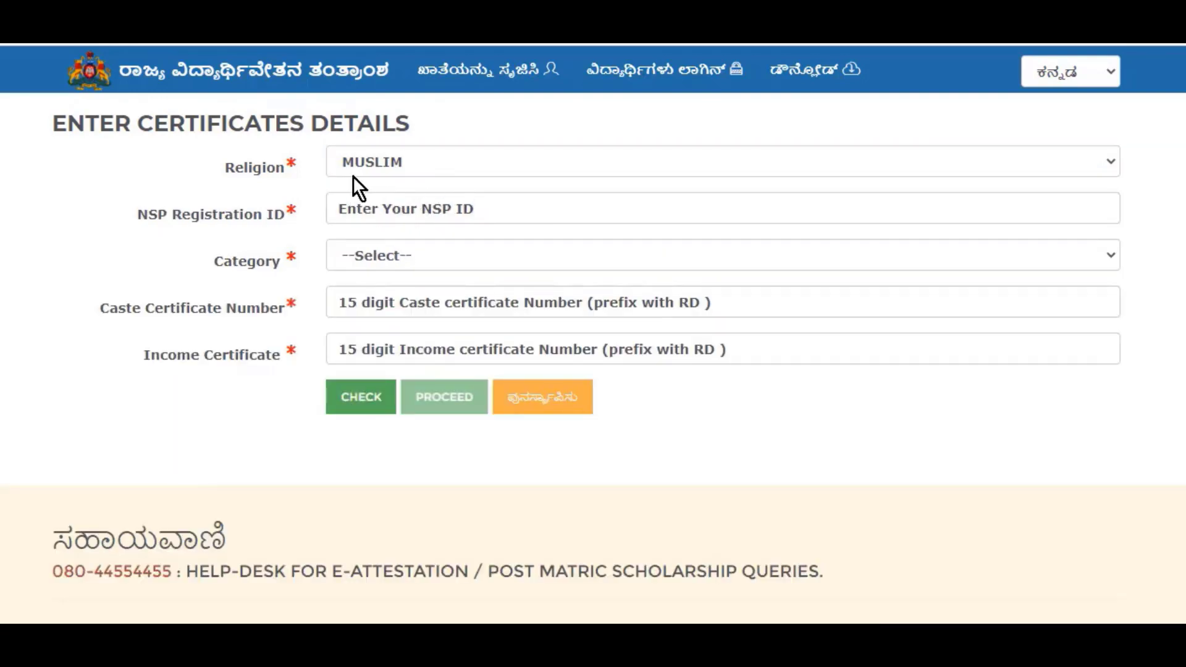
{"action": "left_click", "coordinate": [450, 256]}
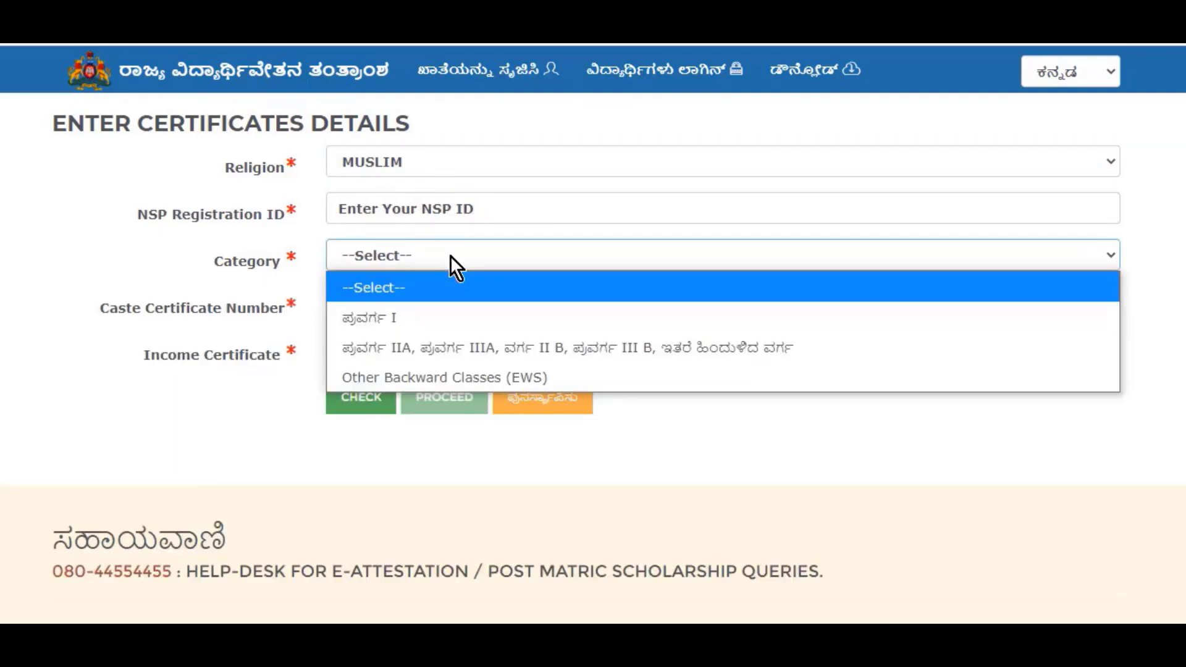
{"action": "left_click", "coordinate": [299, 186]}
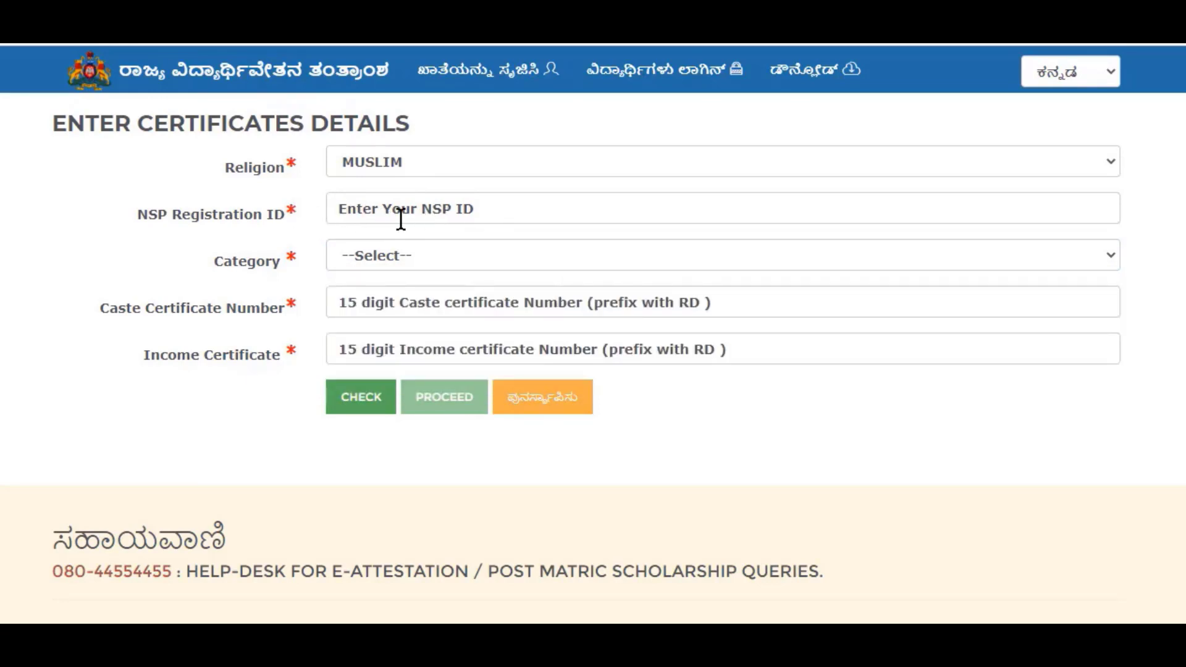
{"action": "left_click", "coordinate": [384, 165]}
{"action": "left_click", "coordinate": [396, 285]}
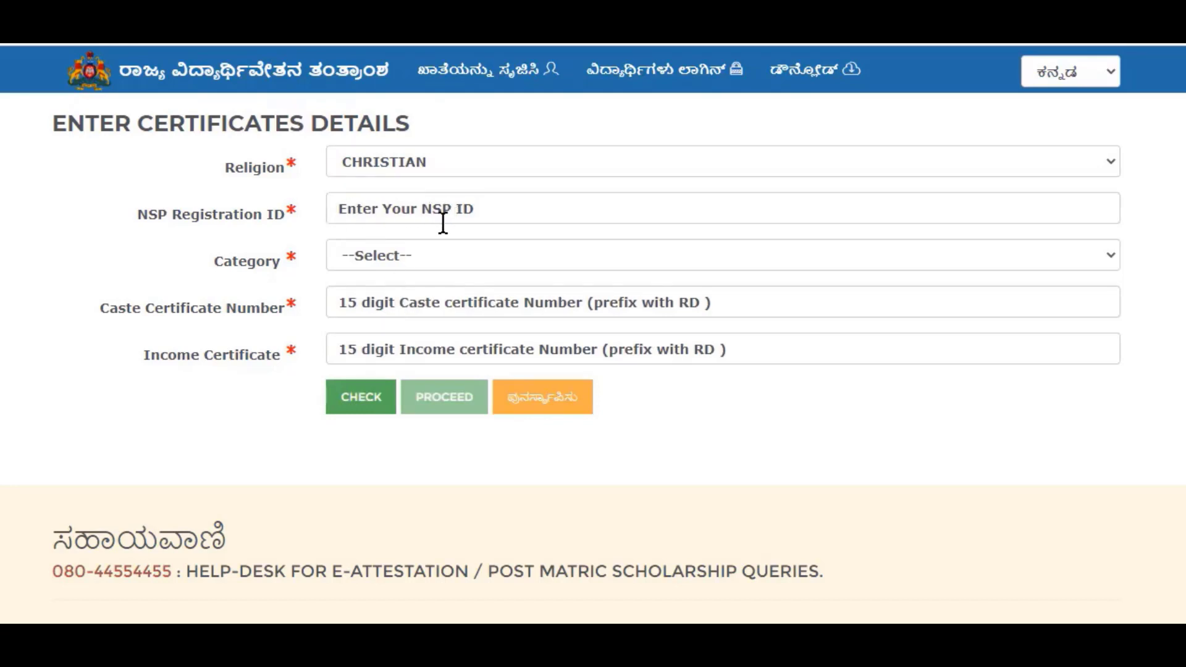
{"action": "left_click", "coordinate": [367, 261]}
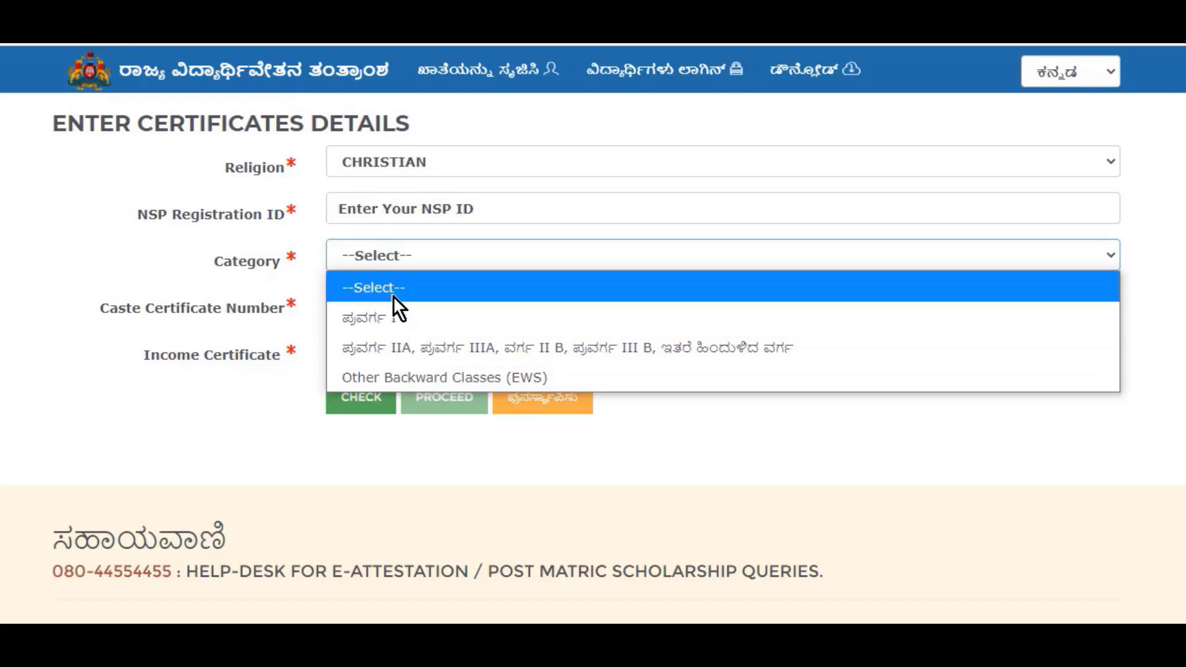
{"action": "left_click", "coordinate": [140, 250]}
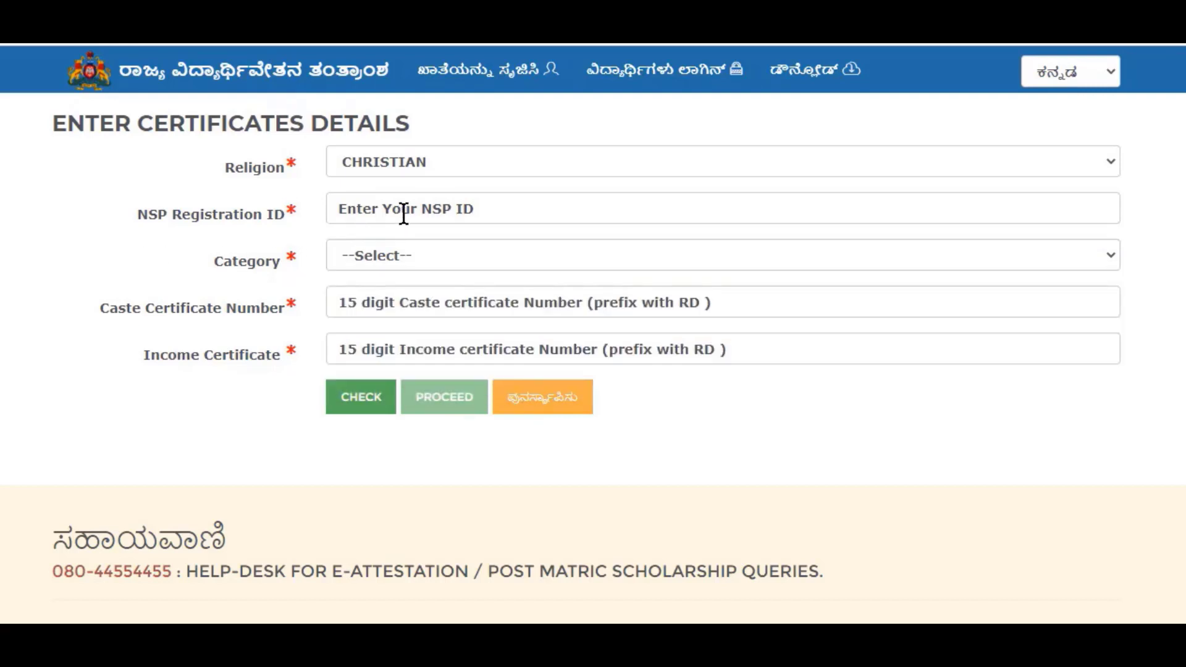
{"action": "left_click", "coordinate": [400, 169]}
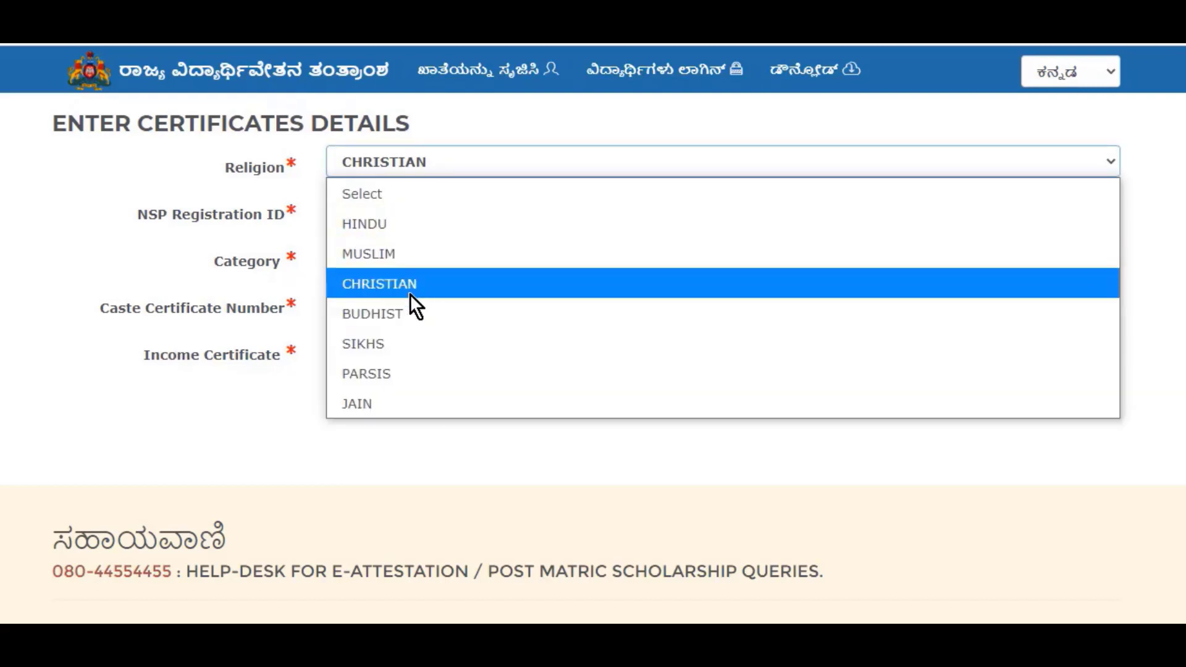
{"action": "left_click", "coordinate": [379, 222]}
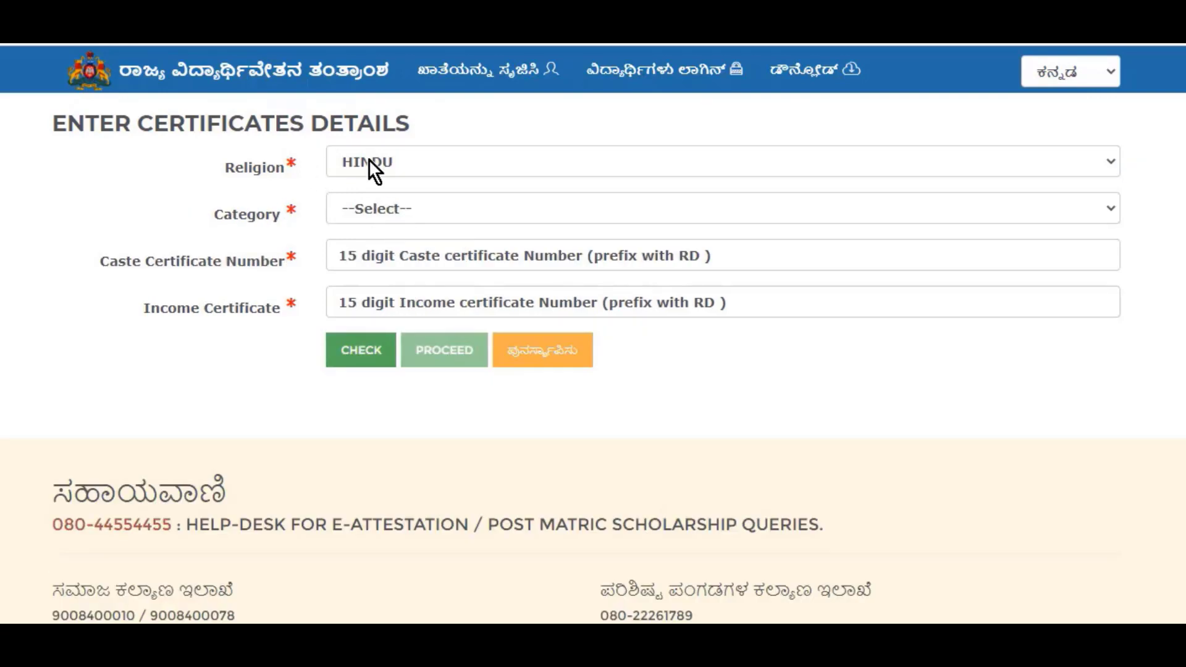
Step: Choose the IIA/IIIA category, paste the caste certificate number and verify it with CHECK
{"action": "left_click", "coordinate": [380, 210]}
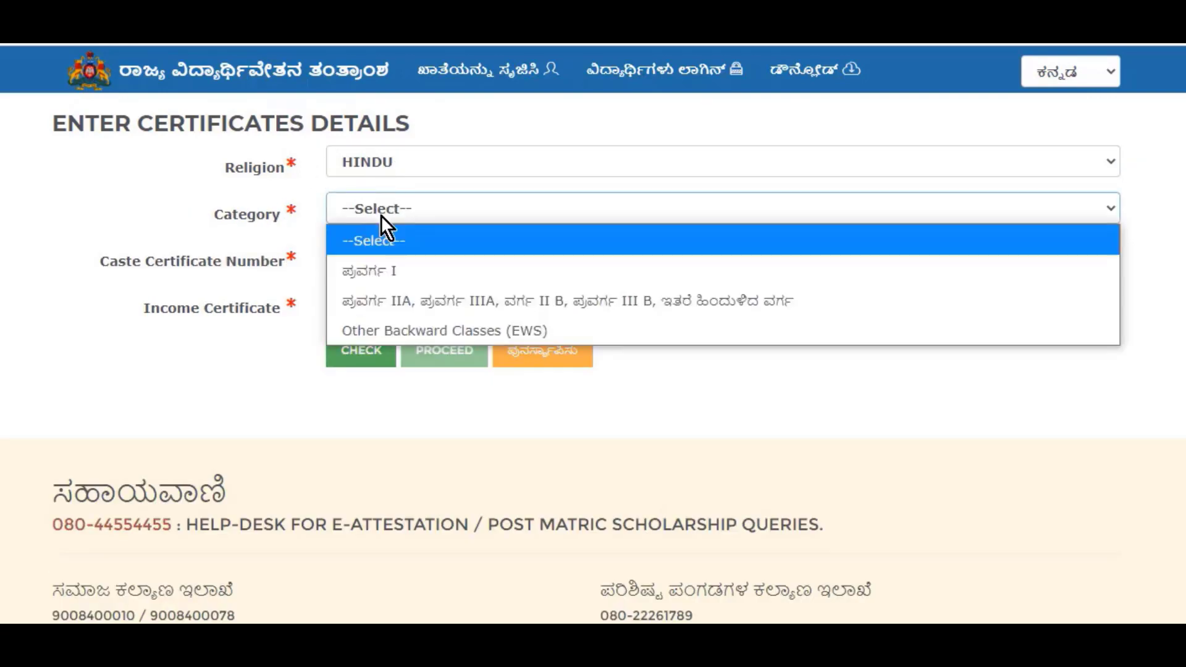
{"action": "left_click", "coordinate": [406, 304]}
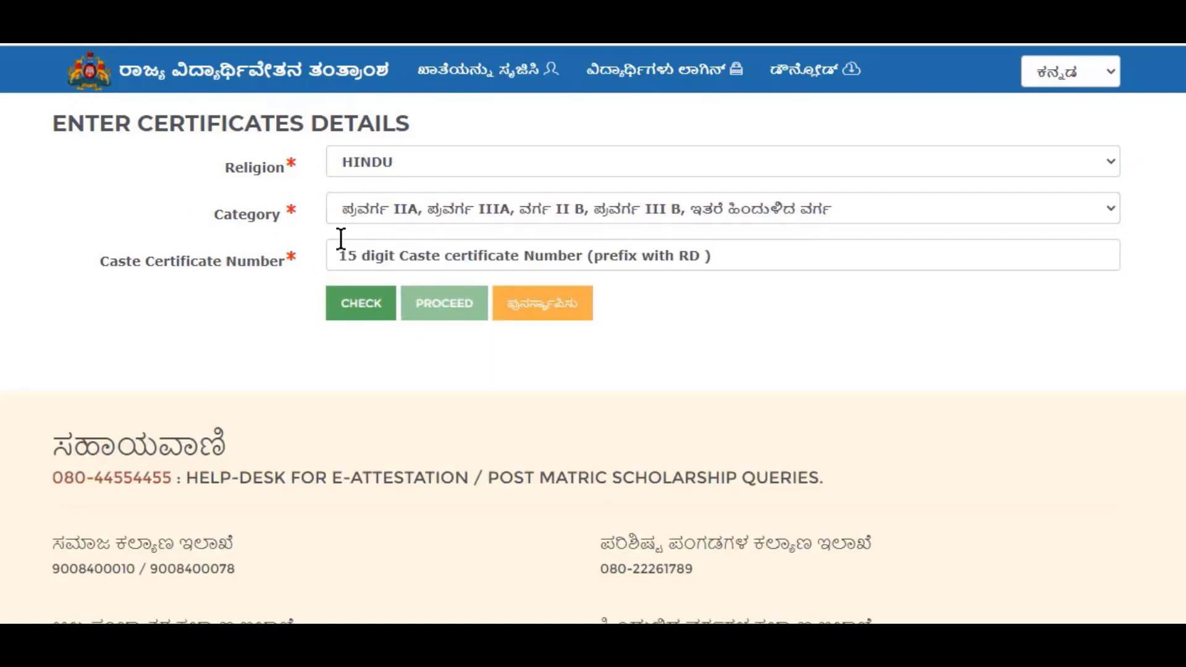
{"action": "left_click", "coordinate": [355, 251]}
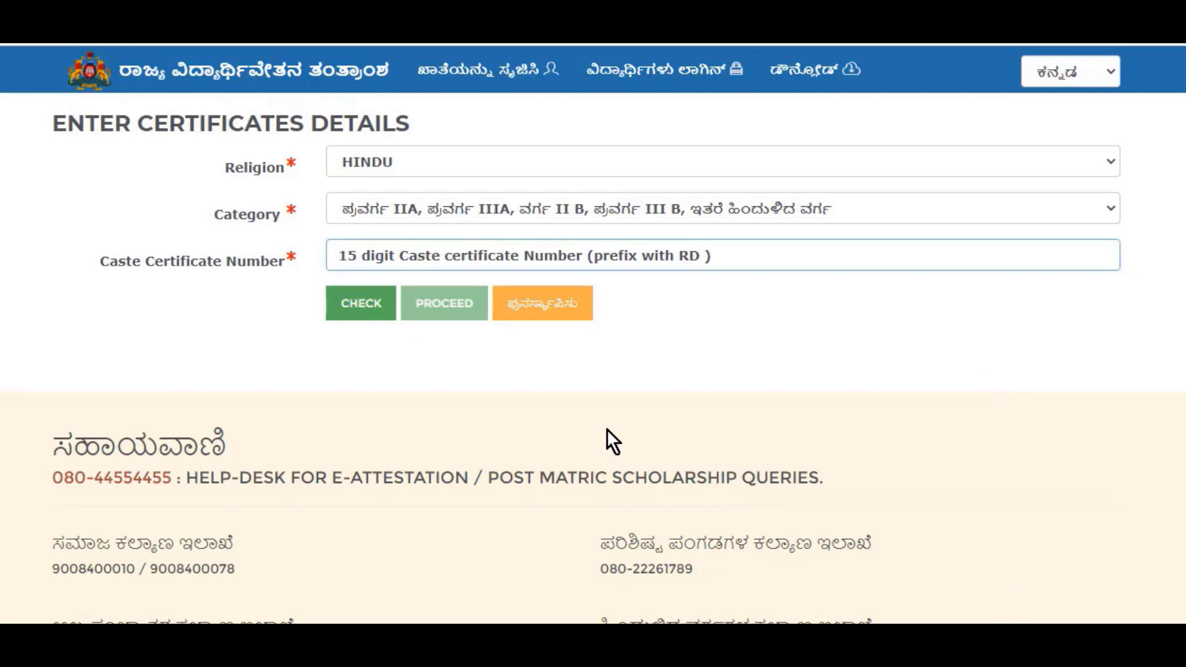
{"action": "key", "text": "ctrl+v"}
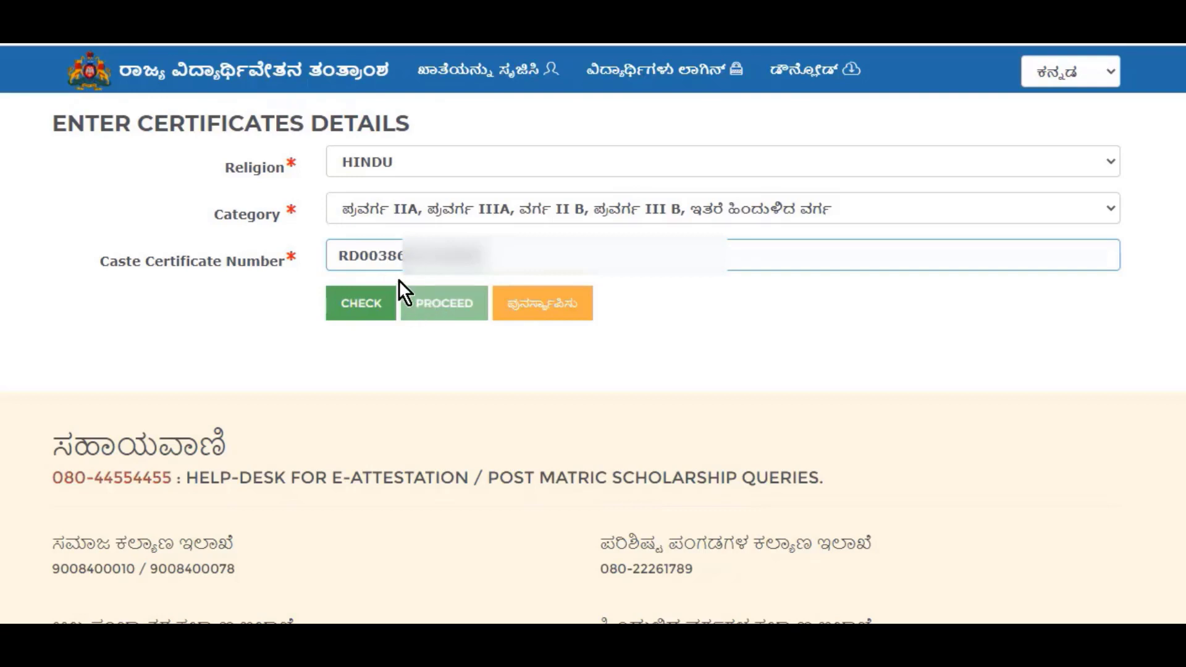
{"action": "left_click", "coordinate": [368, 315]}
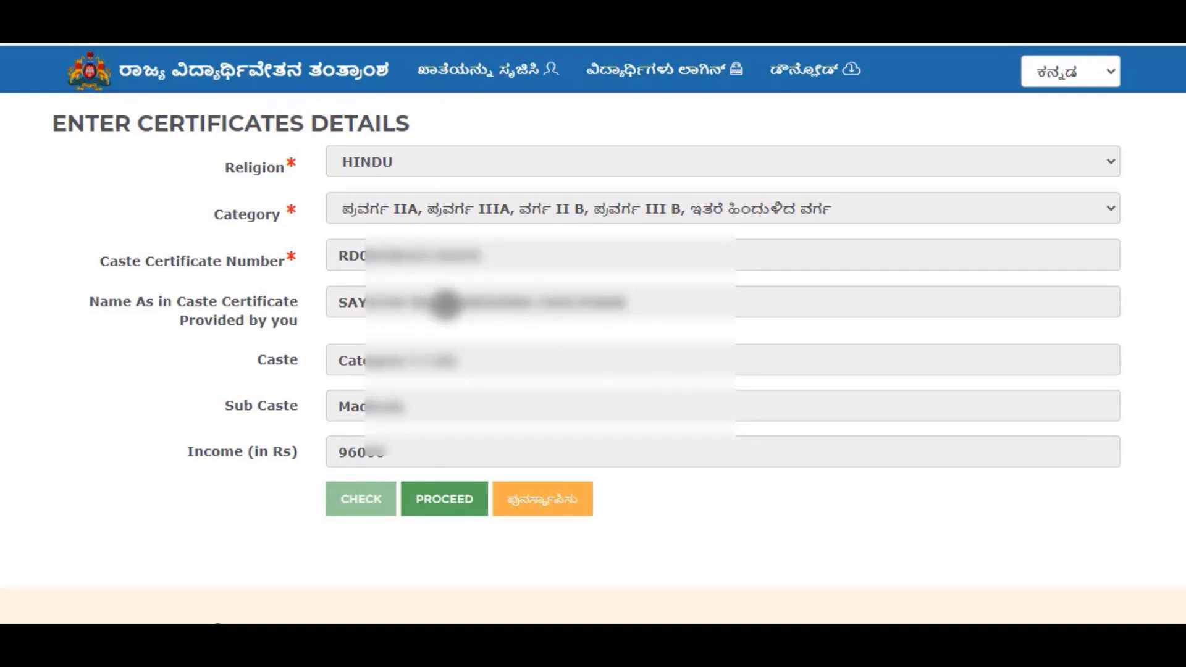
Step: Proceed with the verified certificates and confirm ಹೌದು that they are the student's own
{"action": "left_click", "coordinate": [450, 508]}
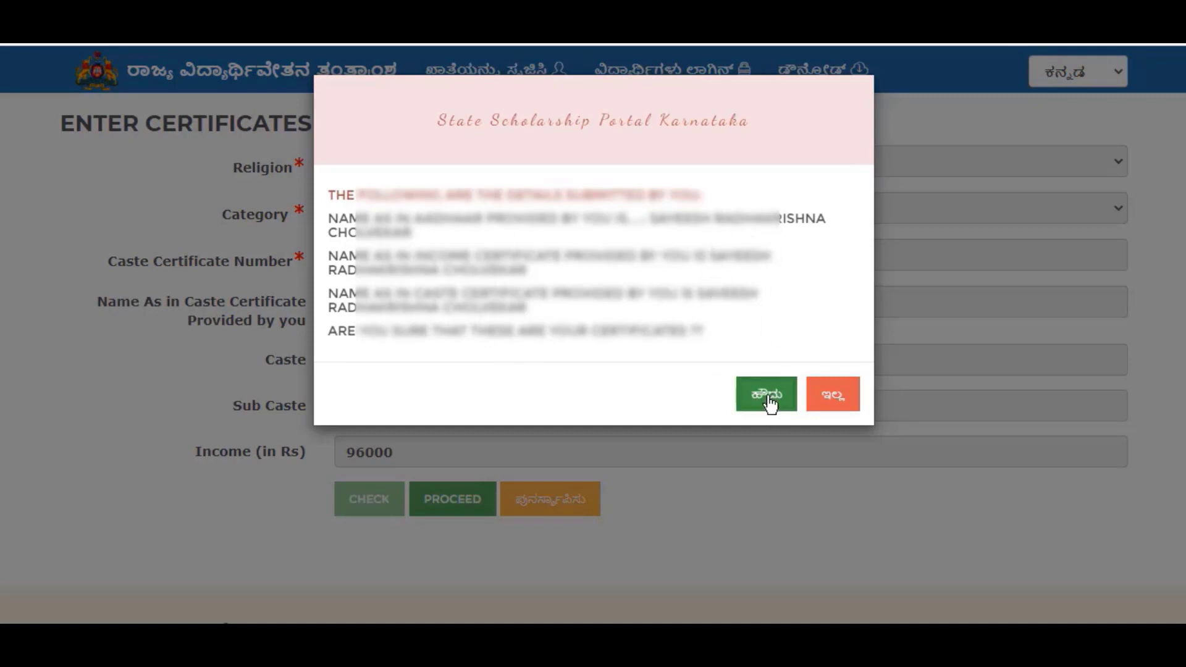
{"action": "left_click", "coordinate": [769, 403]}
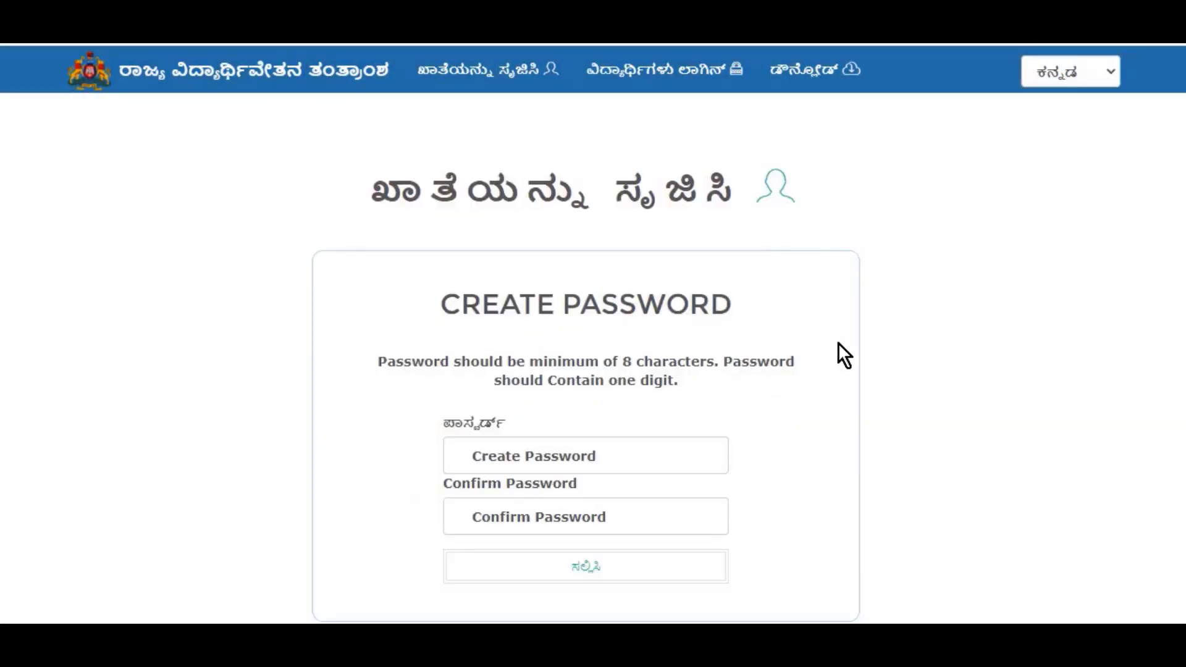
Step: Enter and confirm the new account password, then submit it with ಸಲ್ಲಿಸಿ
{"action": "scroll", "coordinate": [747, 328], "scroll_direction": "down", "scroll_amount": 4}
{"action": "left_click", "coordinate": [639, 204]}
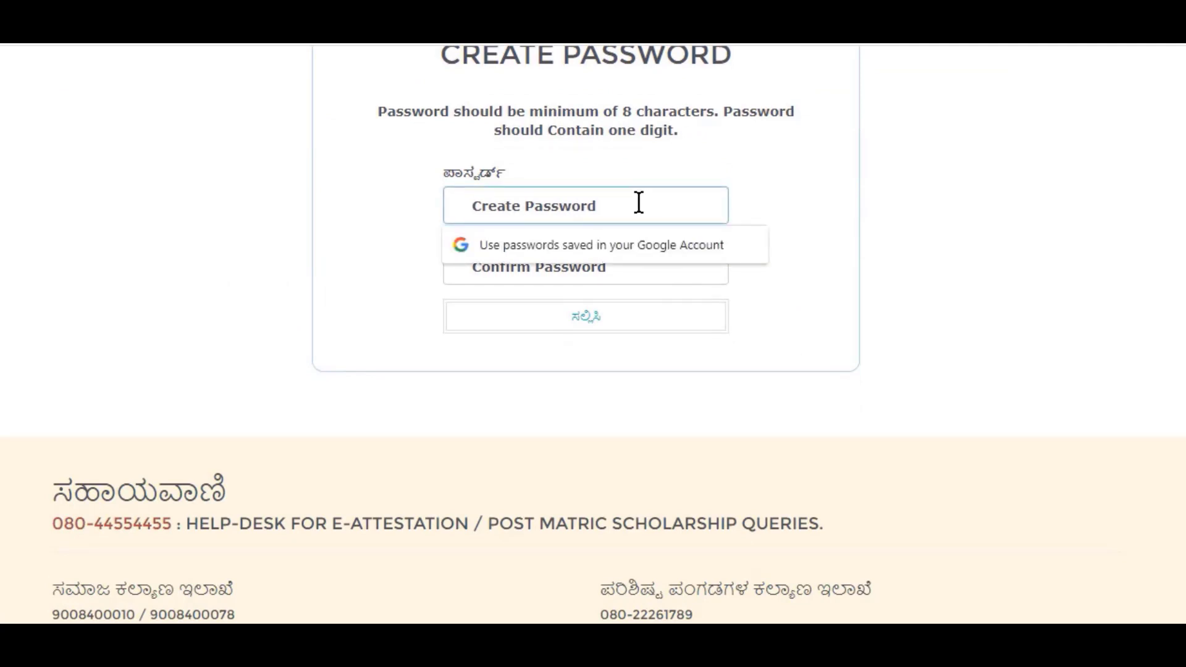
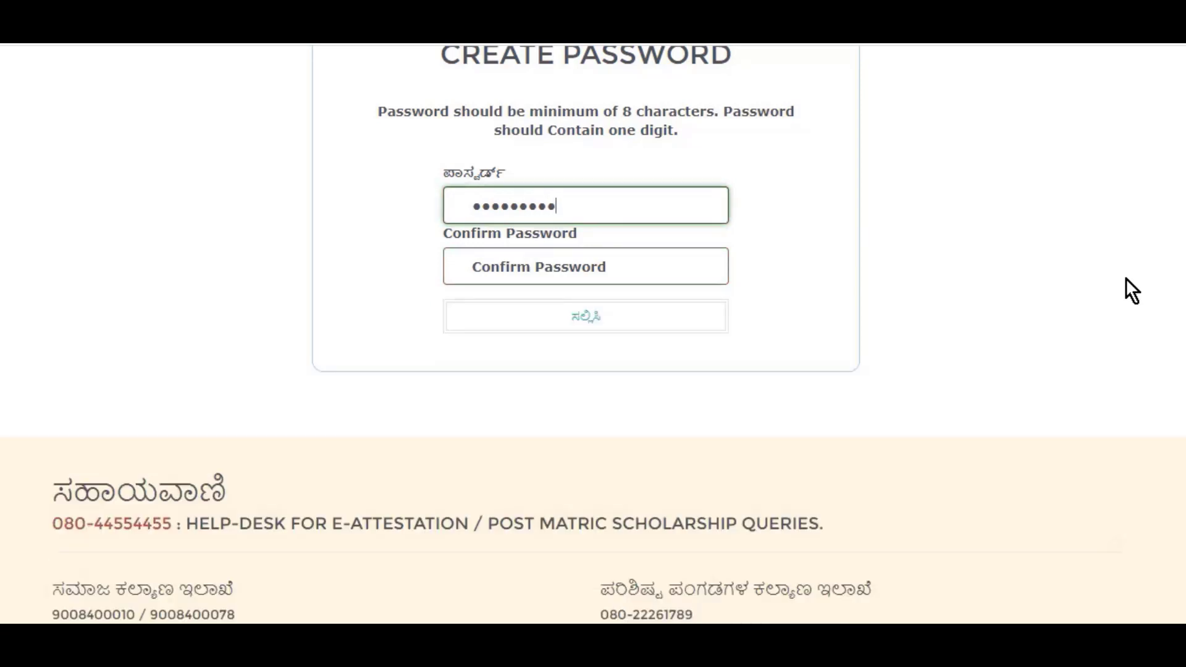
{"action": "left_click", "coordinate": [649, 262]}
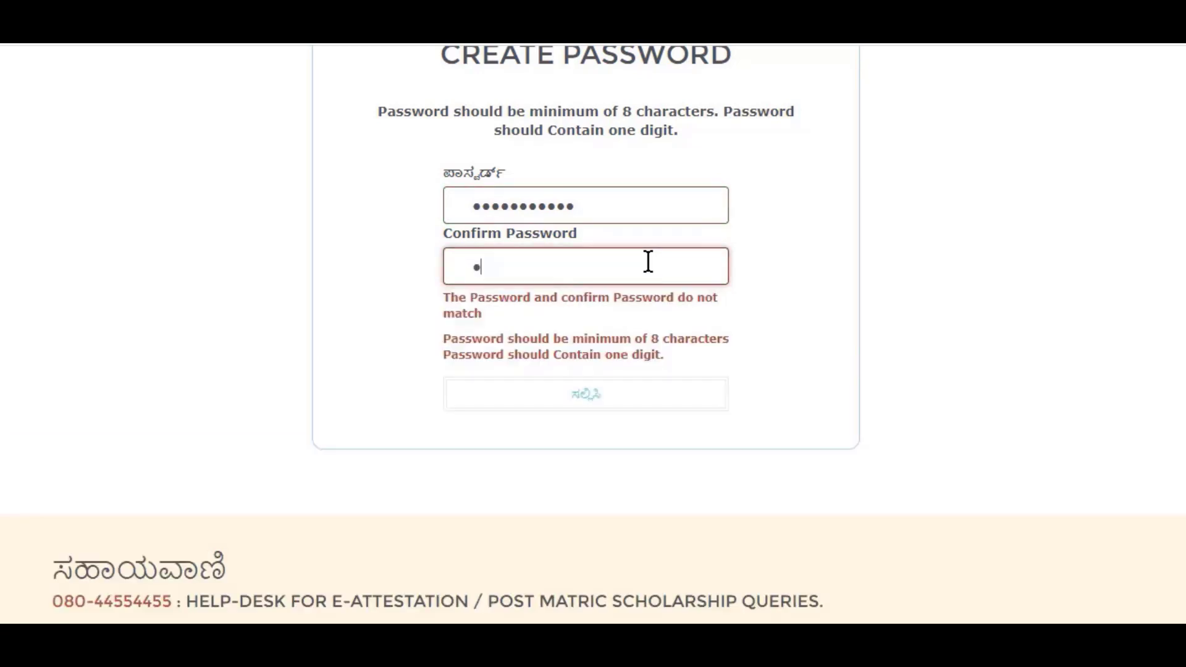
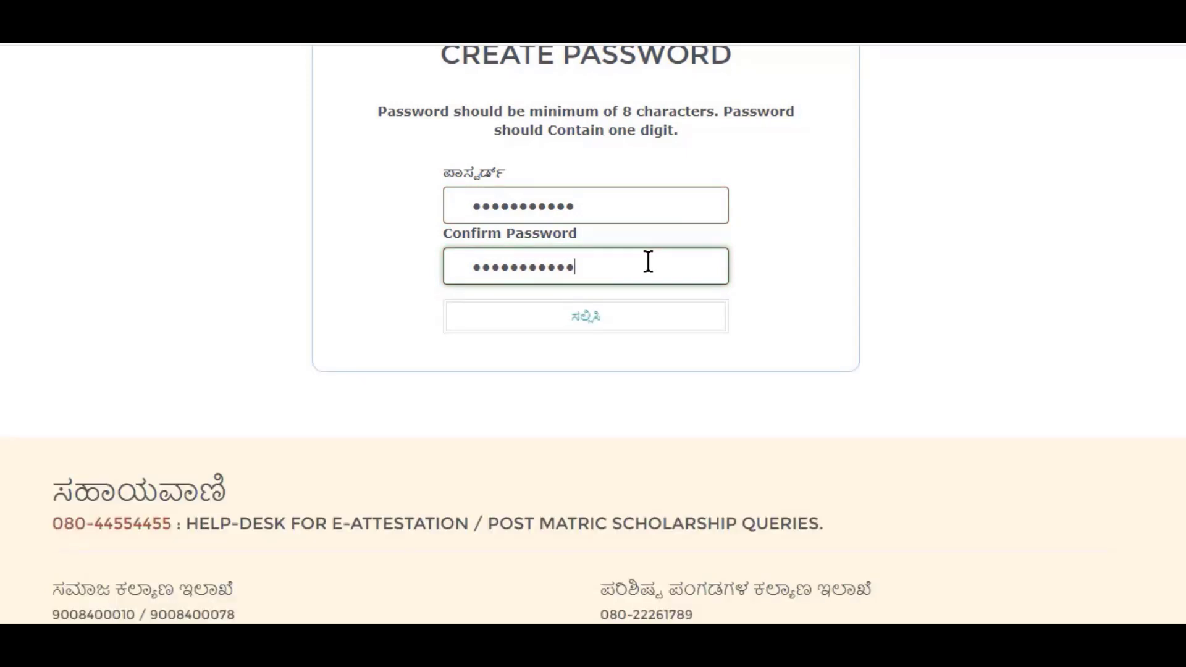
{"action": "left_click", "coordinate": [616, 328]}
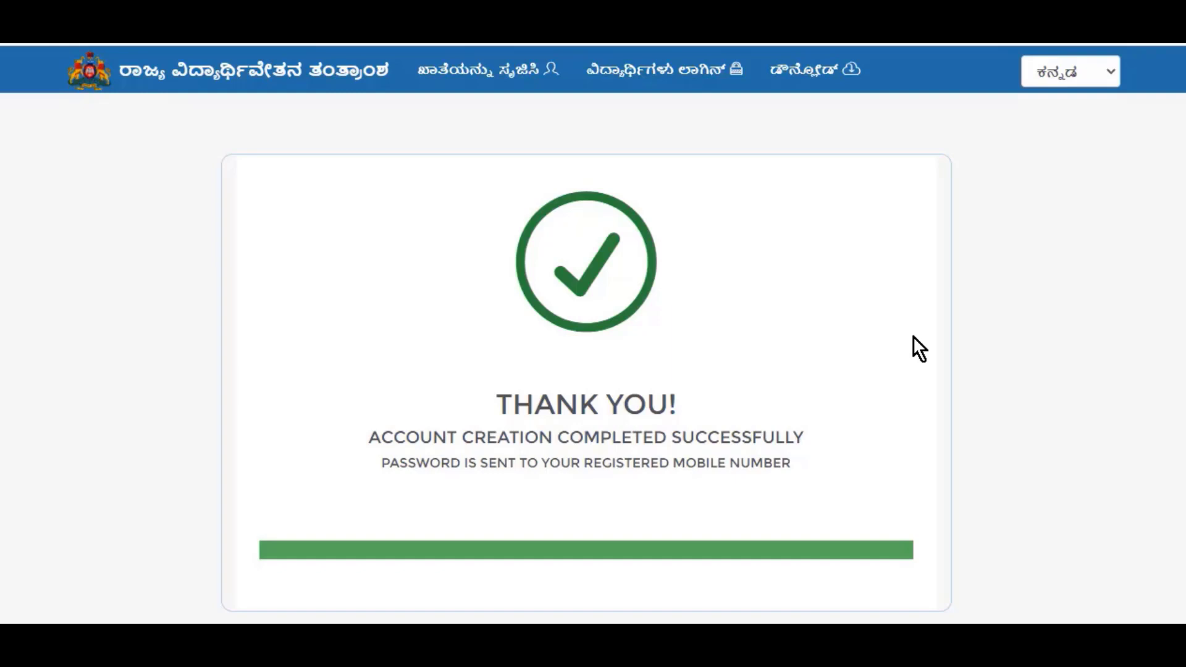
{"action": "scroll", "coordinate": [913, 336], "scroll_direction": "down", "scroll_amount": 2}
{"action": "scroll", "coordinate": [913, 336], "scroll_direction": "up", "scroll_amount": 2}
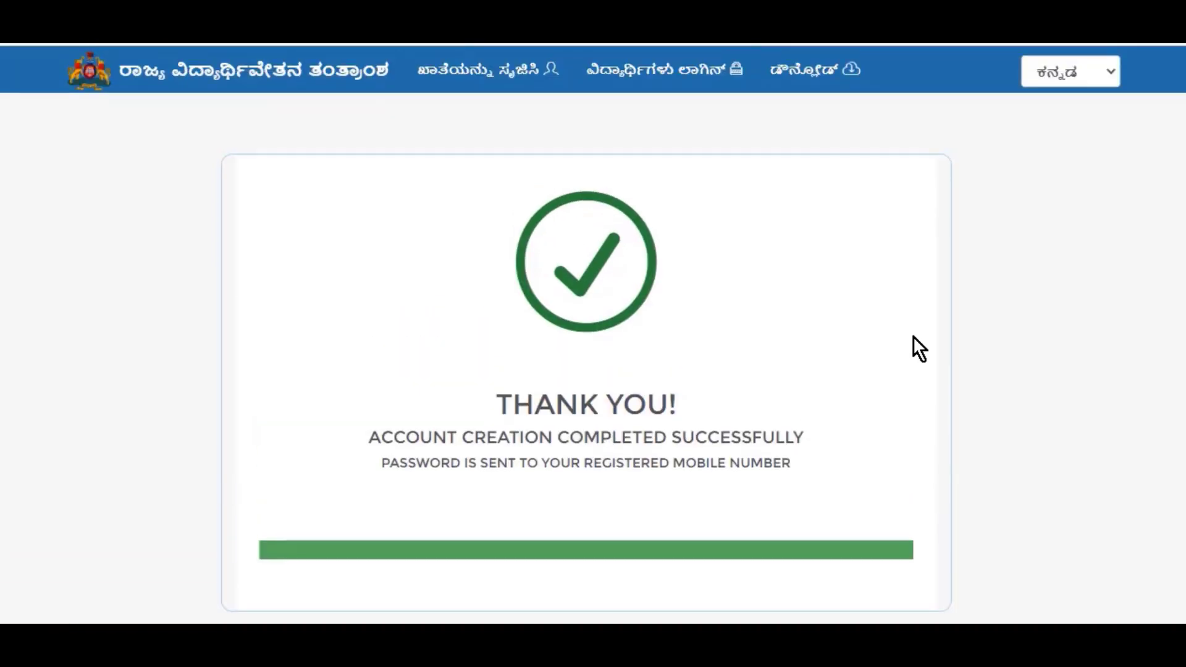